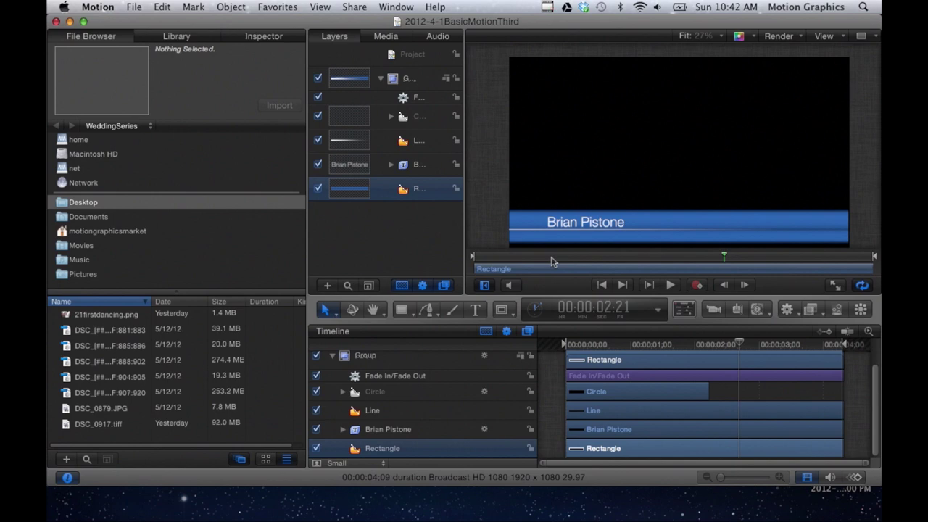
Delete the blue Rectangle layer and scrub to preview the lower third without the bar.
drag(549, 258, 593, 269)
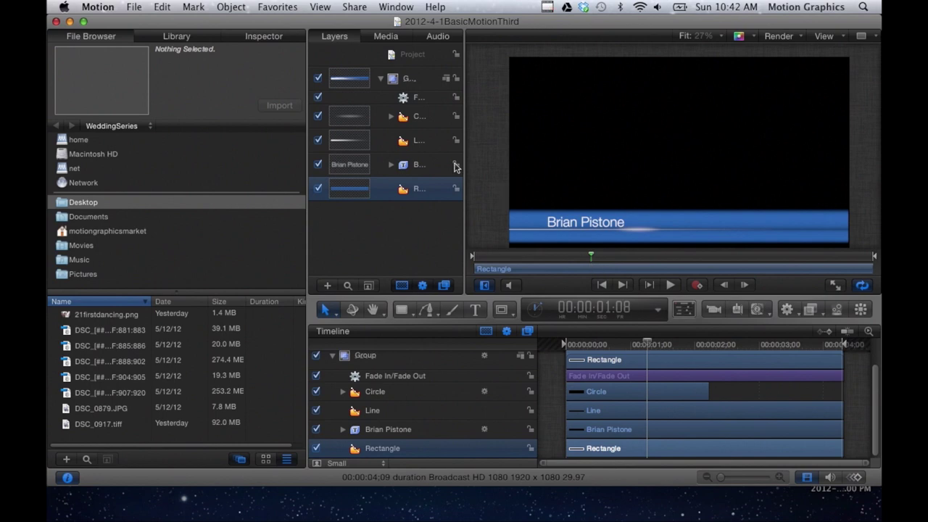
click(344, 190)
key(Delete)
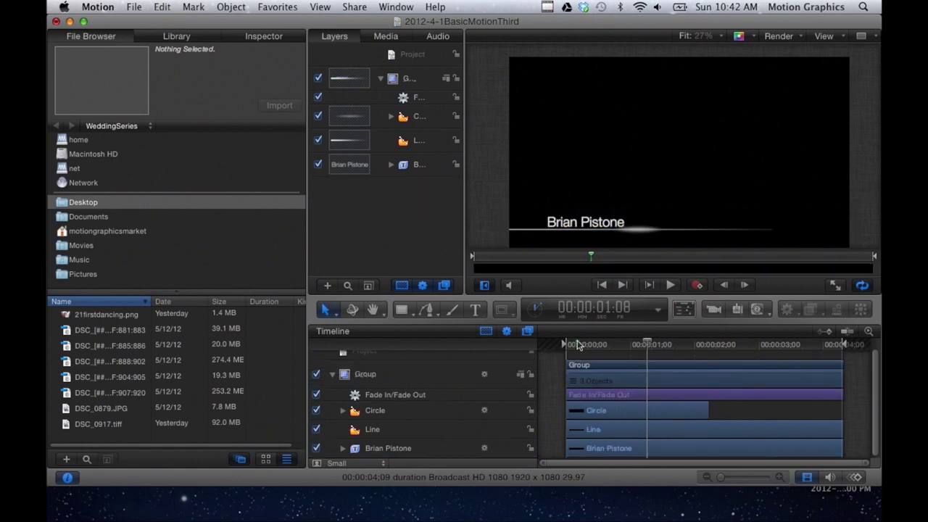
drag(580, 342, 661, 354)
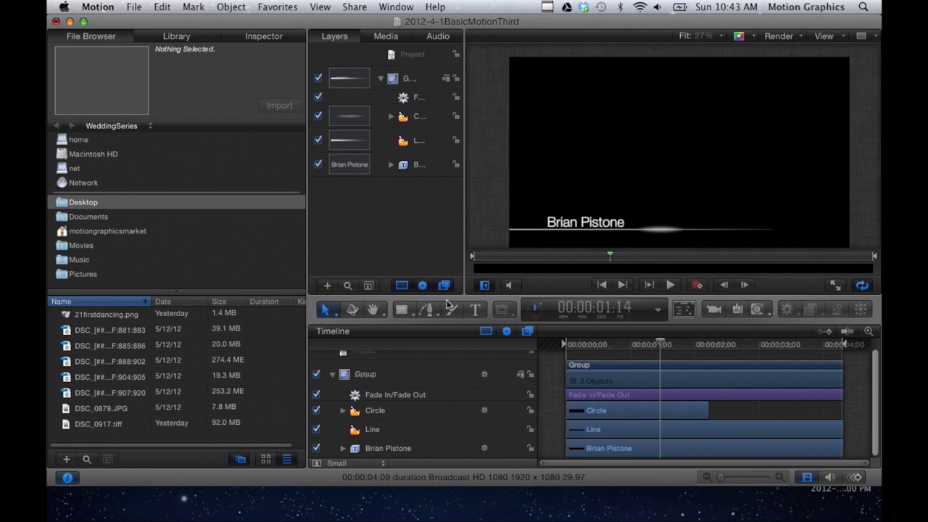
Draw a circle above the title with the Circle tool.
click(404, 309)
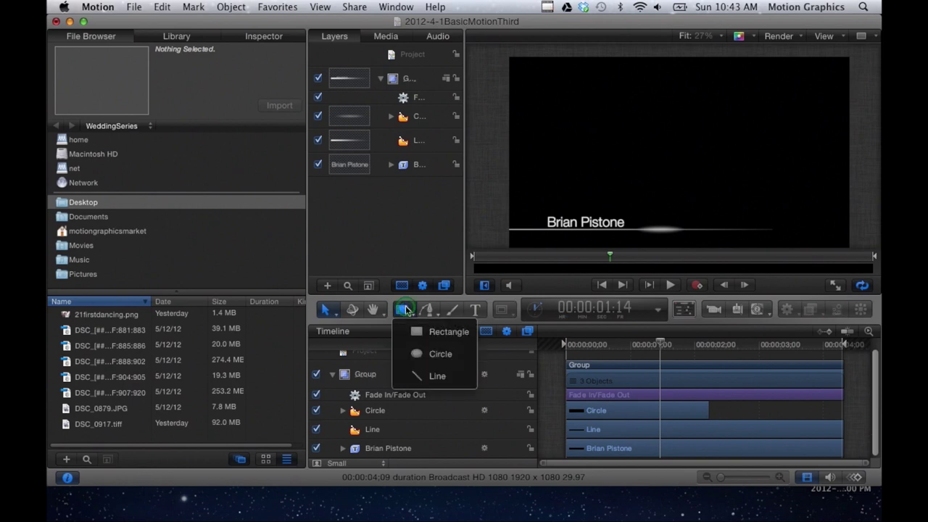
click(442, 355)
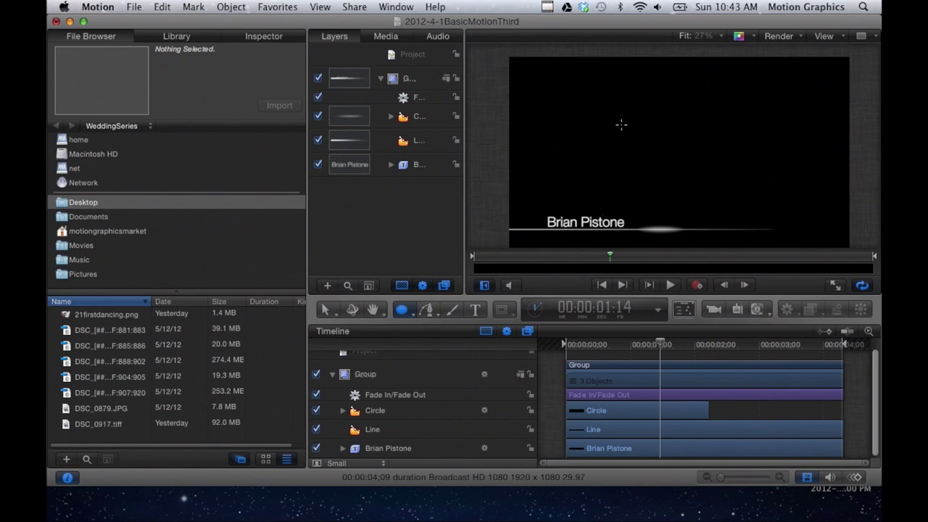
drag(620, 122, 677, 174)
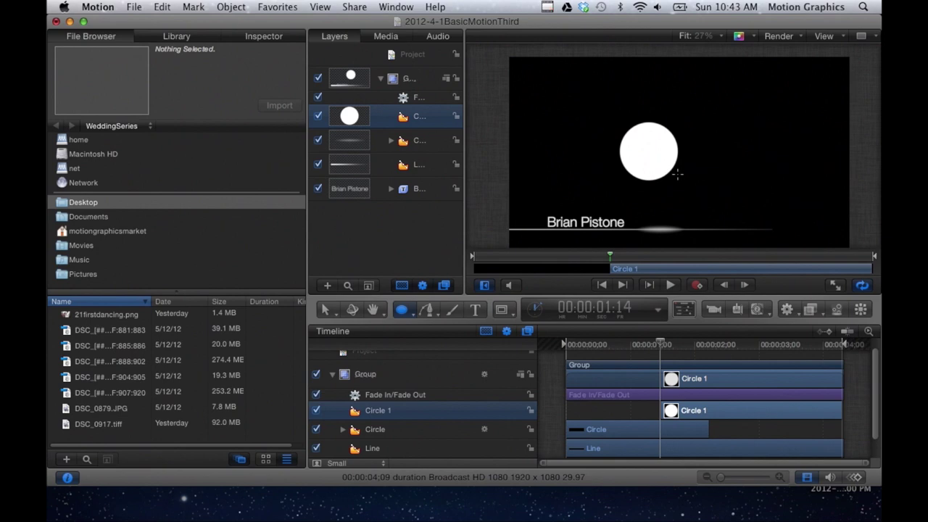
Switch the circle's Fill Mode to Gradient and expand the gradient editor.
click(276, 39)
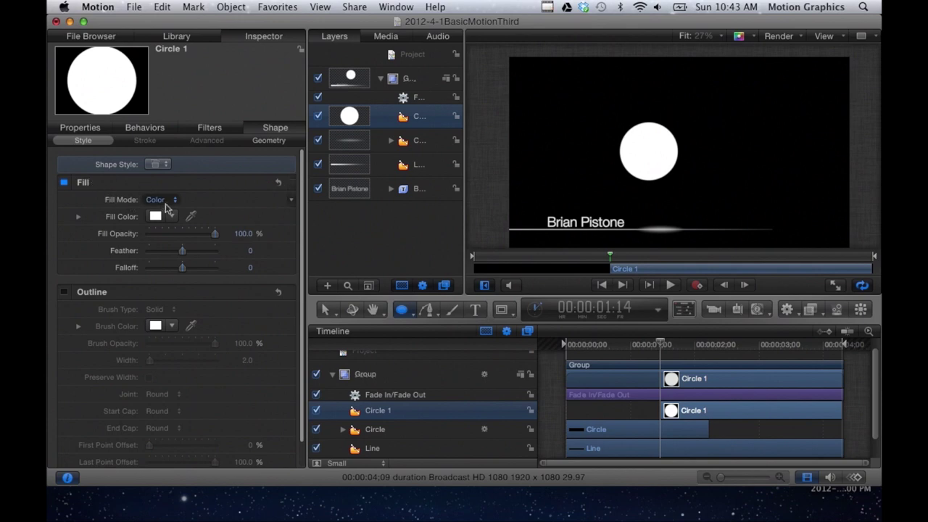
click(159, 201)
click(161, 210)
click(79, 217)
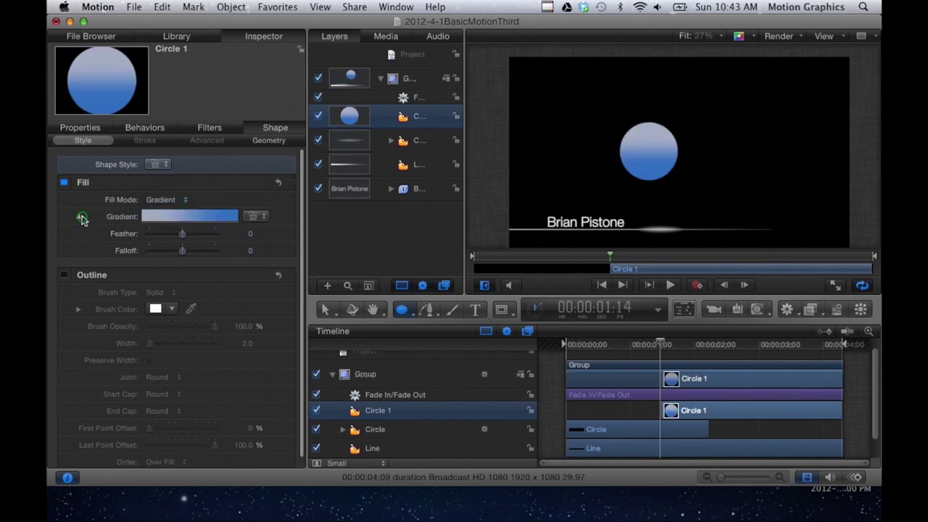
Set the gradient's first colour stop to pure white and the second to black.
click(62, 276)
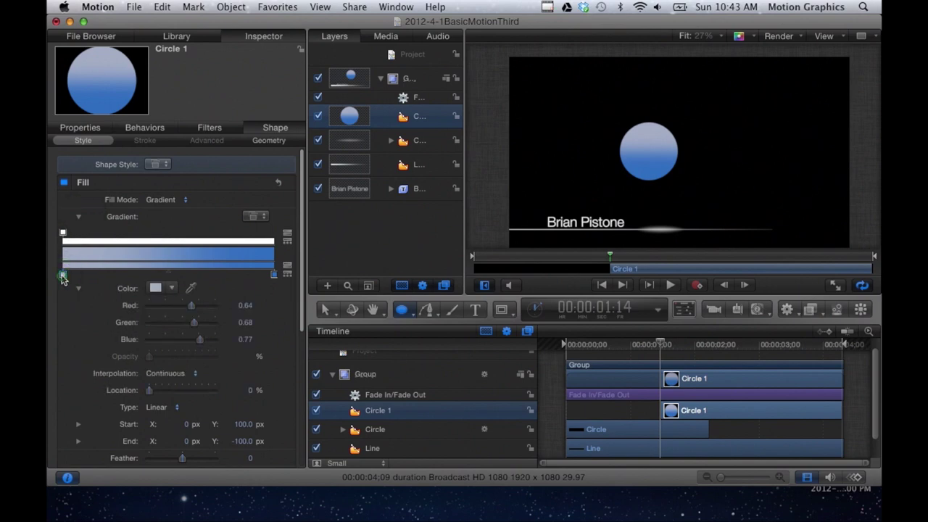
click(62, 278)
click(156, 288)
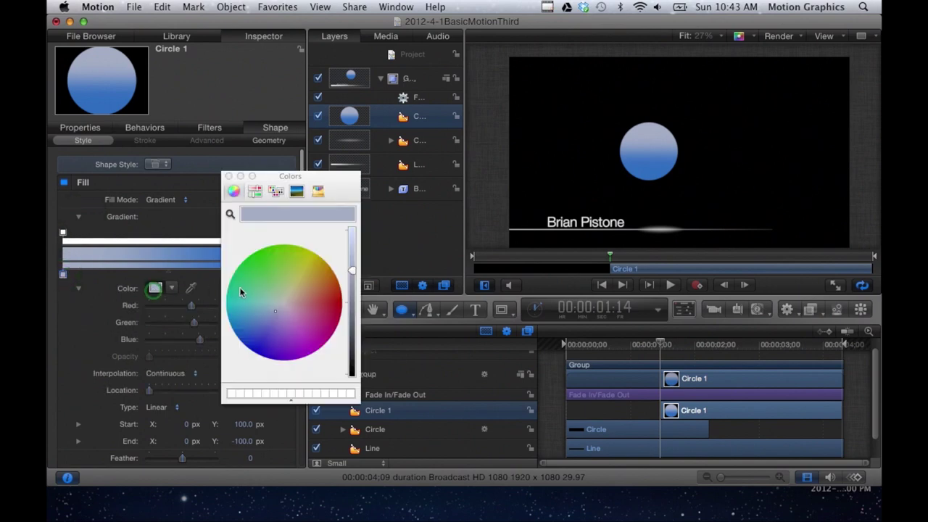
click(282, 303)
drag(351, 269, 351, 231)
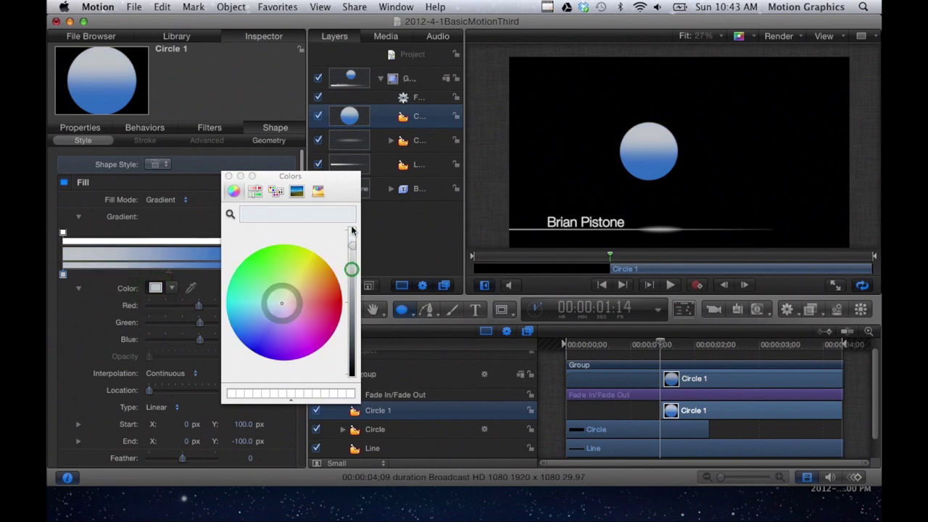
click(229, 175)
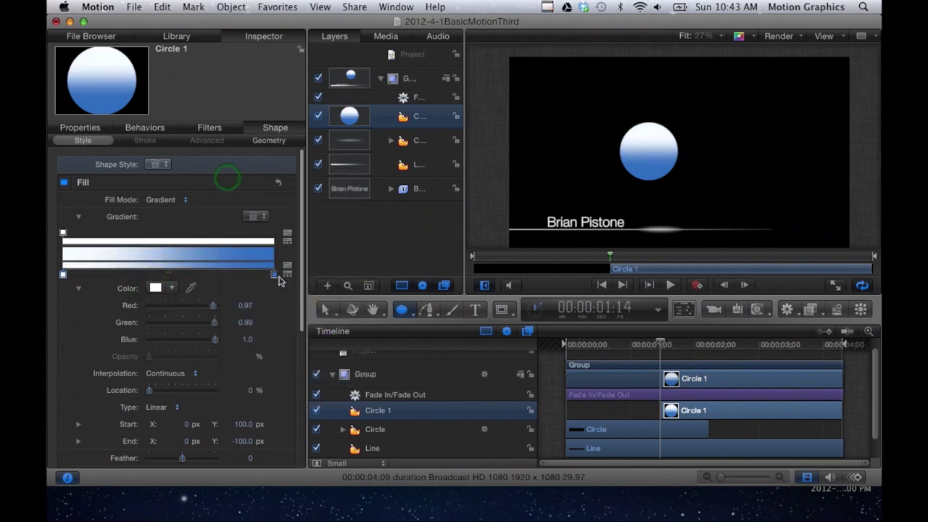
click(274, 278)
click(155, 288)
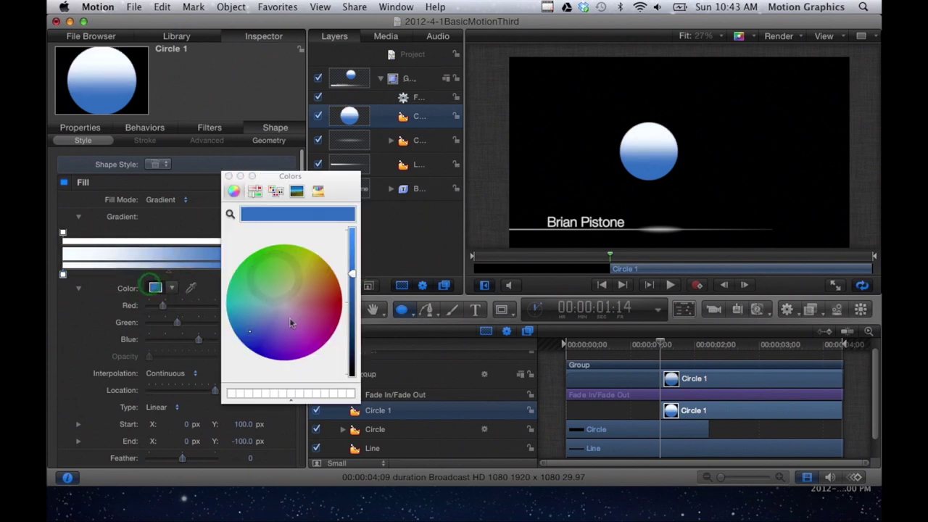
drag(351, 285, 352, 374)
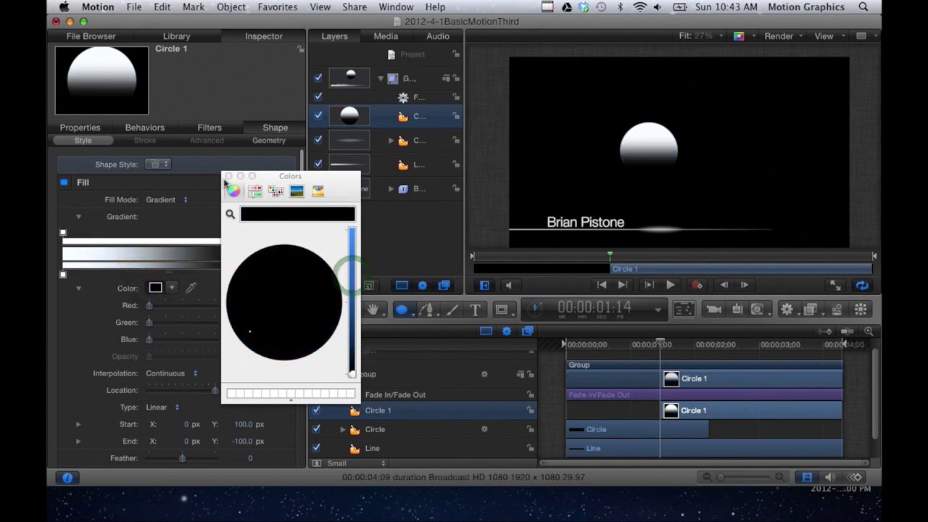
click(229, 175)
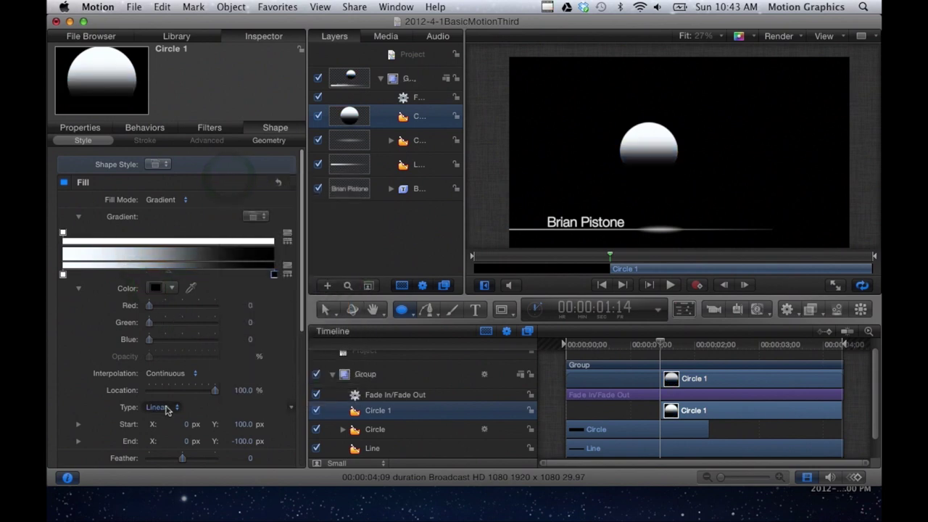
Make the gradient Radial and adjust its Start and End points into a soft glow.
click(166, 407)
click(164, 418)
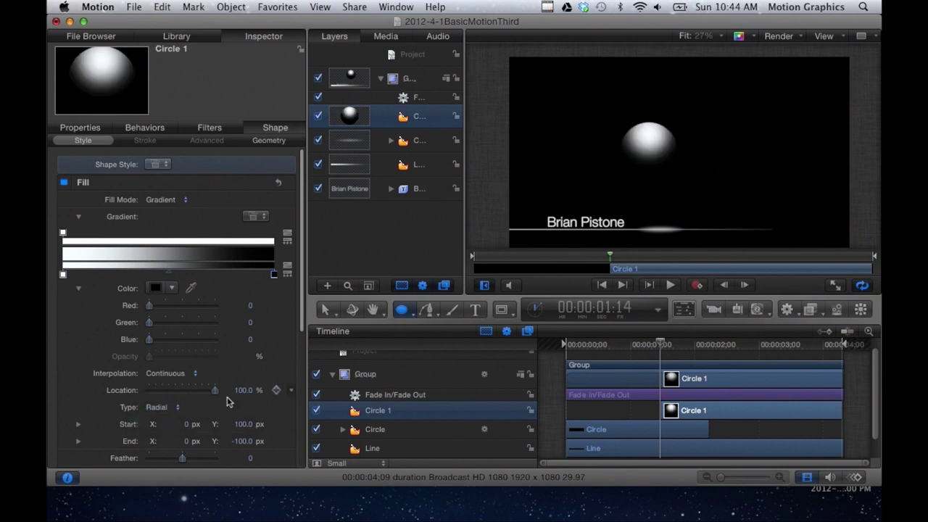
drag(243, 424, 246, 425)
drag(243, 441, 245, 441)
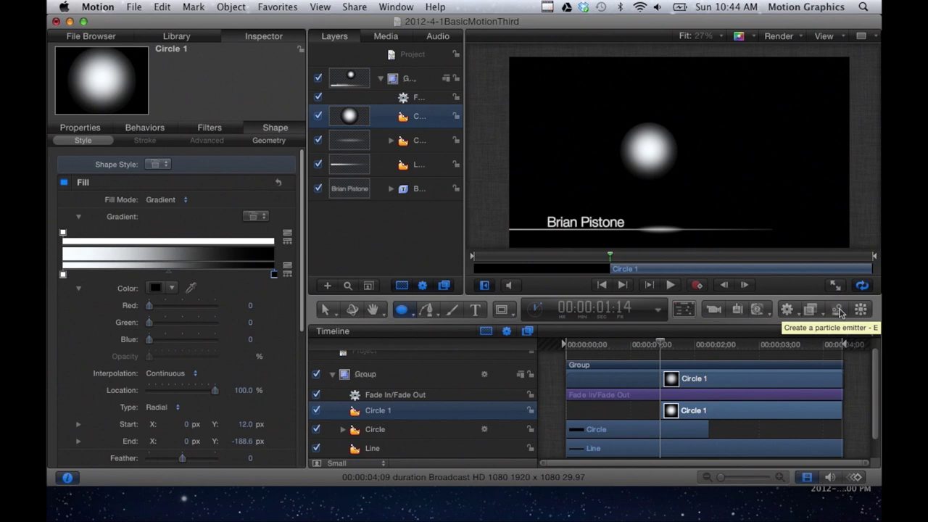
Create an emitter from Circle 1, keep the original circle layer off, and reselect the Emitter.
key(e)
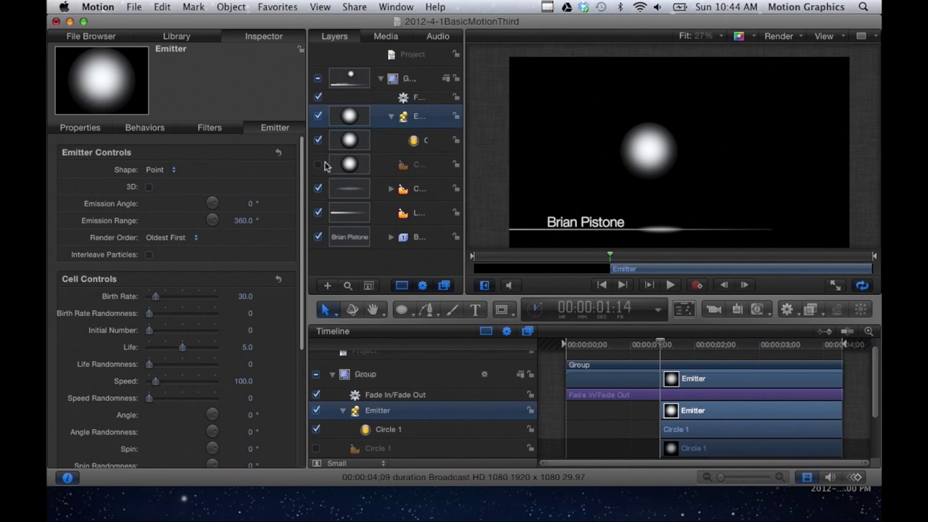
click(419, 165)
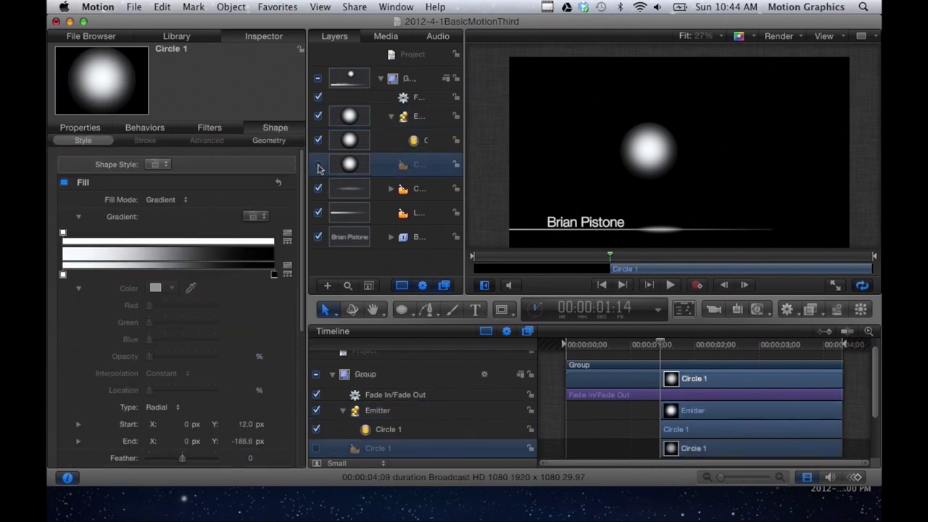
click(318, 165)
click(317, 166)
click(414, 125)
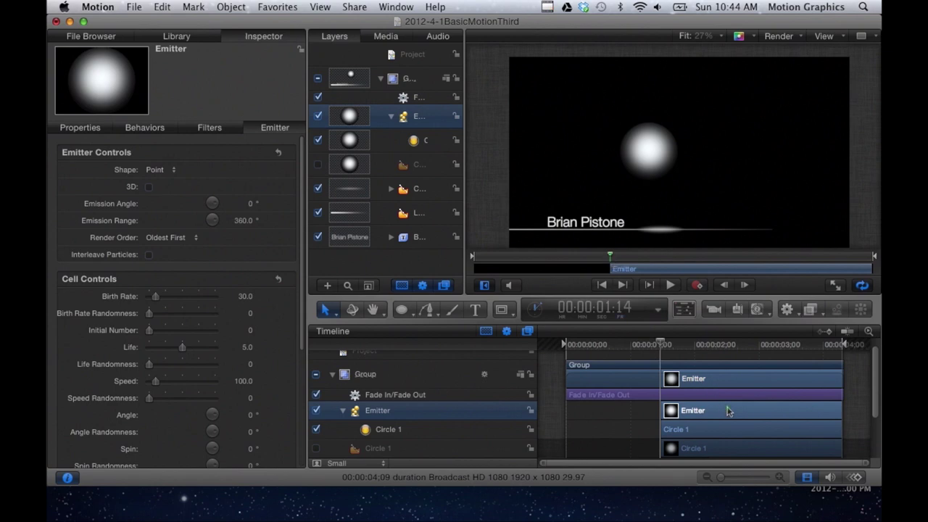
Move the Emitter and Circle 1 clips to start at the beginning and extend the emitter to the end.
drag(729, 412, 633, 407)
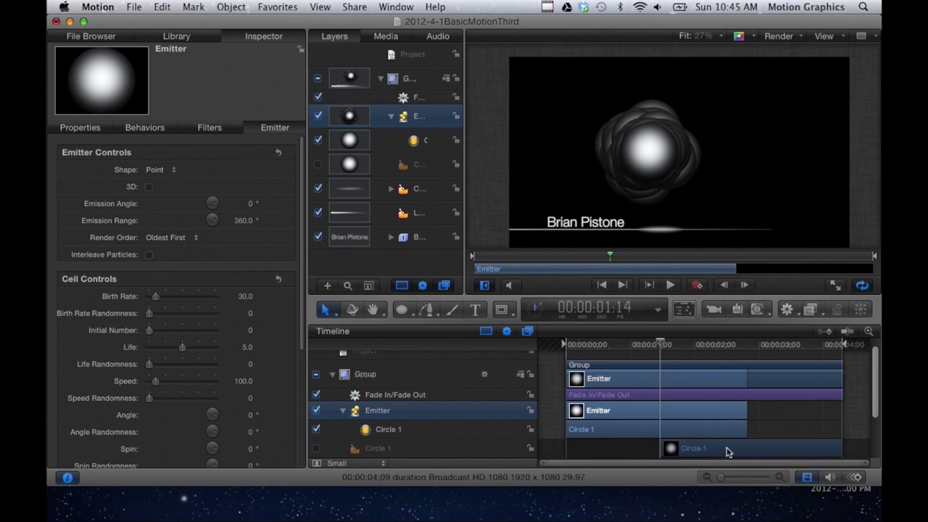
drag(728, 451, 632, 452)
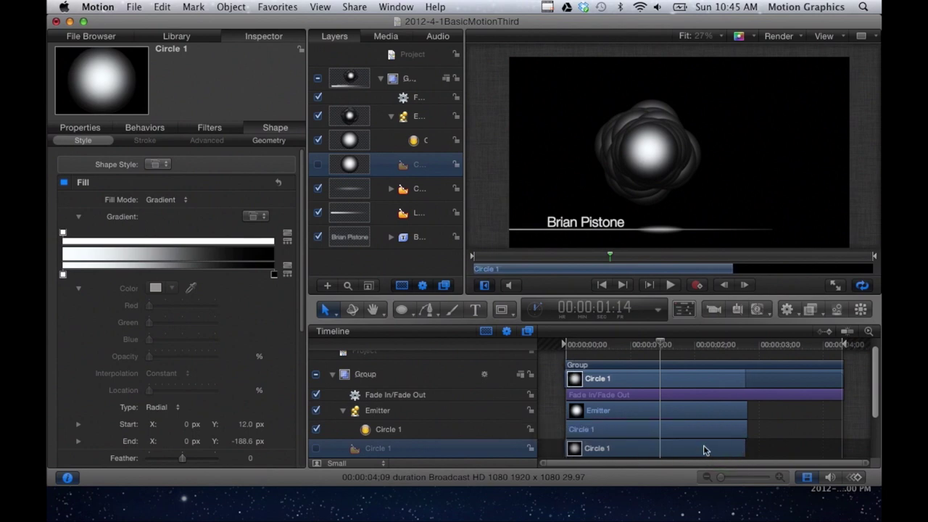
drag(704, 450, 843, 429)
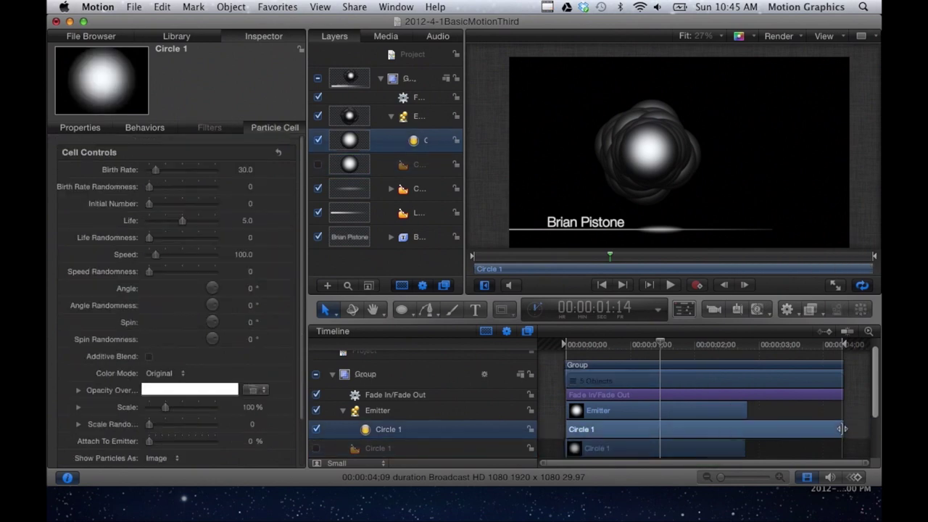
drag(746, 410, 842, 394)
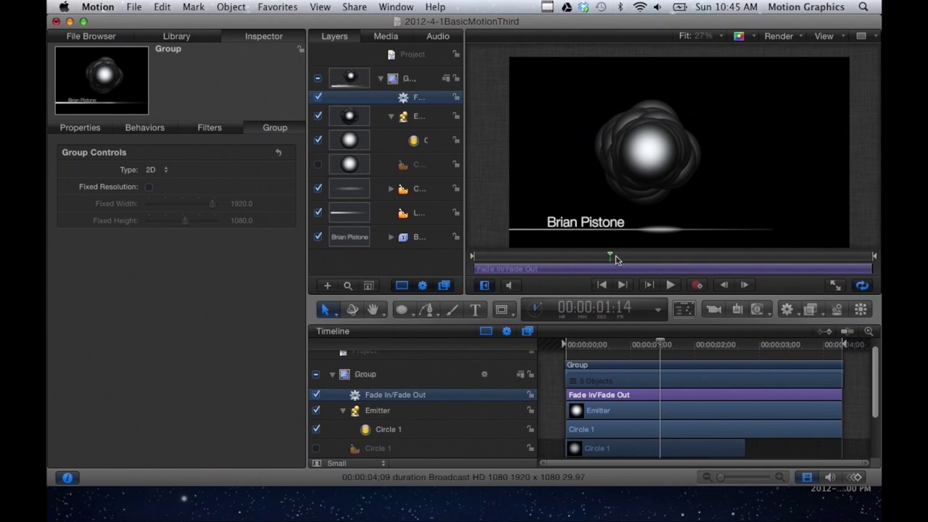
Preview the group's fade-out, then select the Emitter and keep its shape as Point.
drag(613, 258, 785, 268)
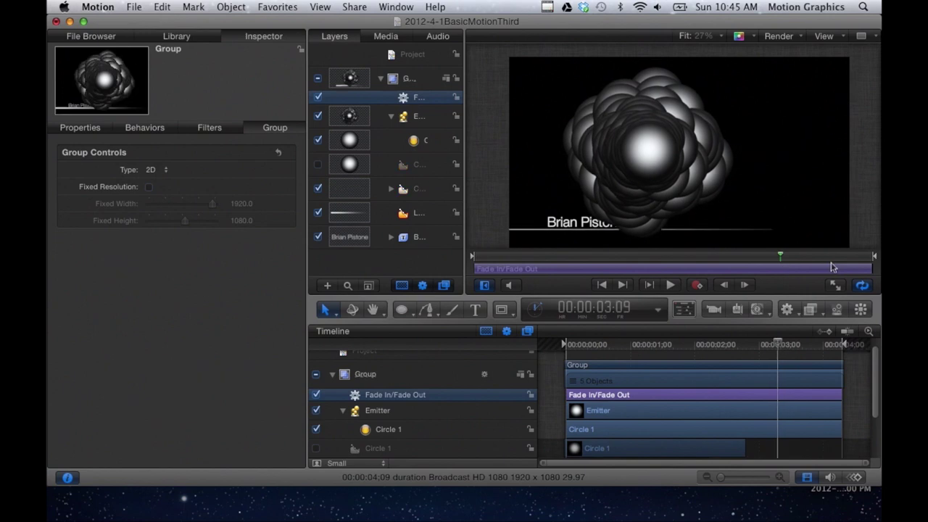
drag(843, 256, 871, 260)
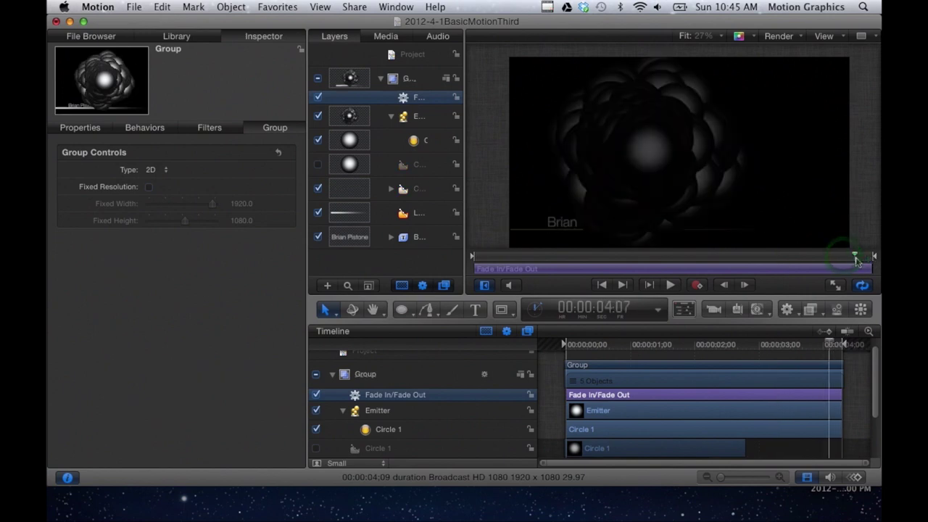
drag(857, 261, 808, 259)
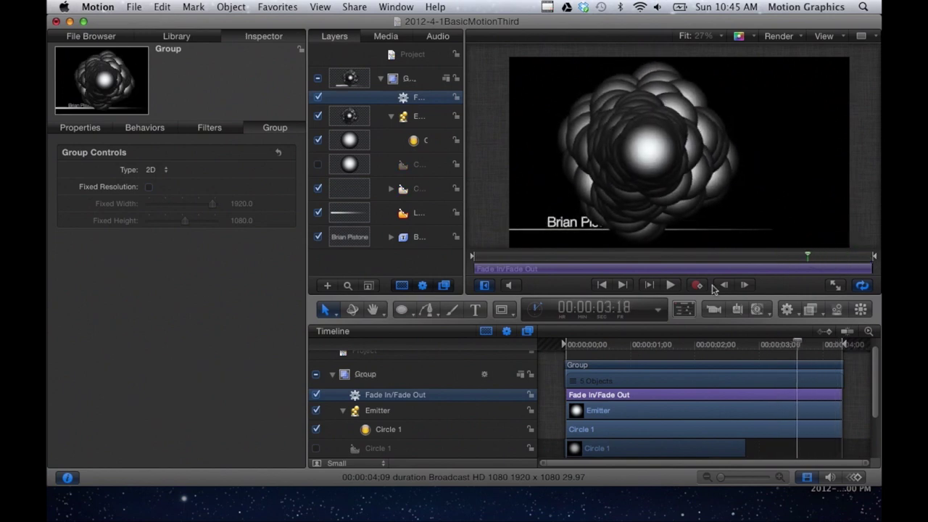
scroll(404, 100, up, 1)
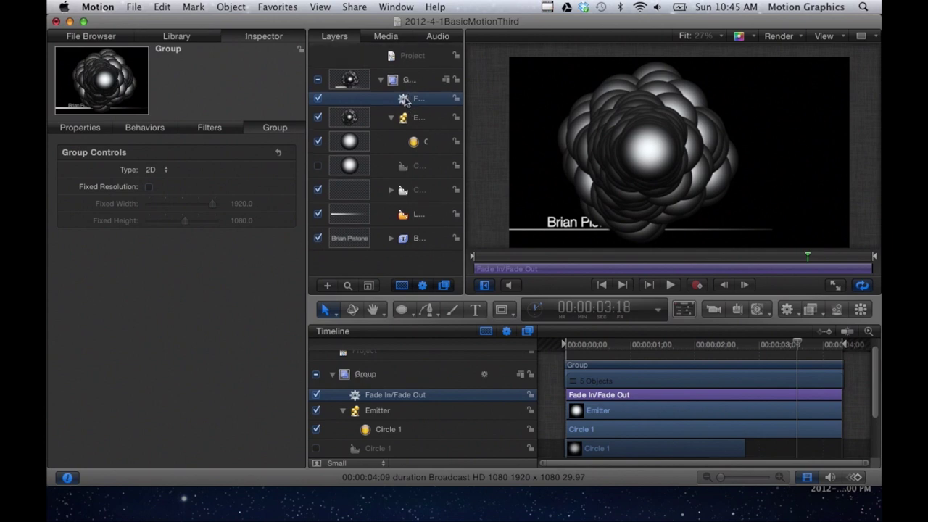
click(404, 99)
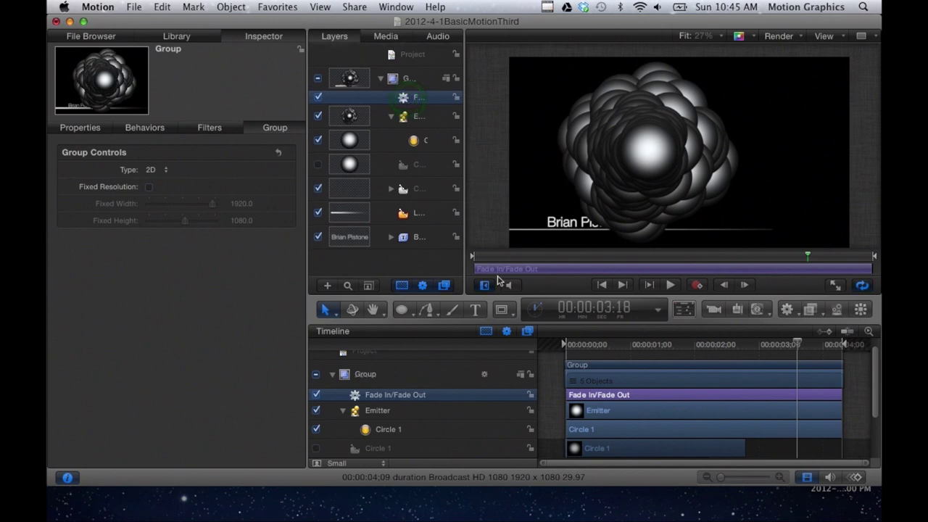
click(415, 412)
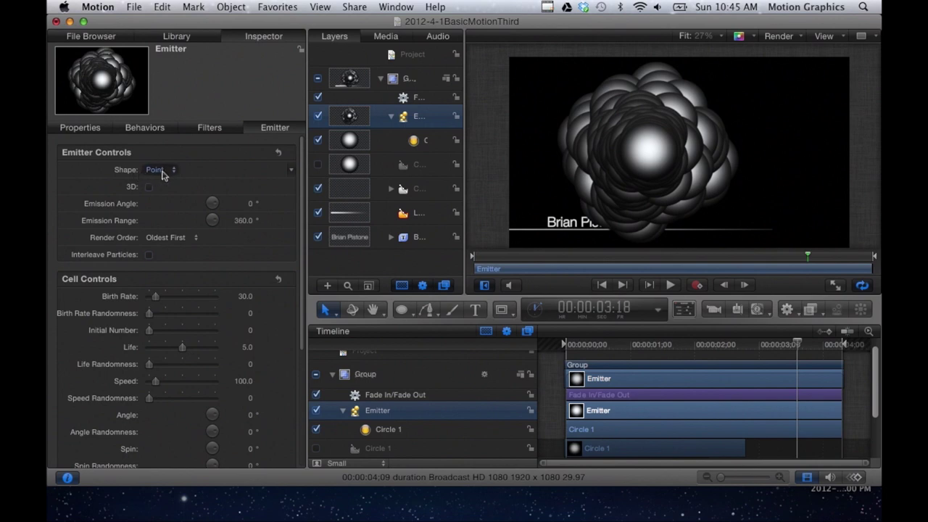
click(169, 171)
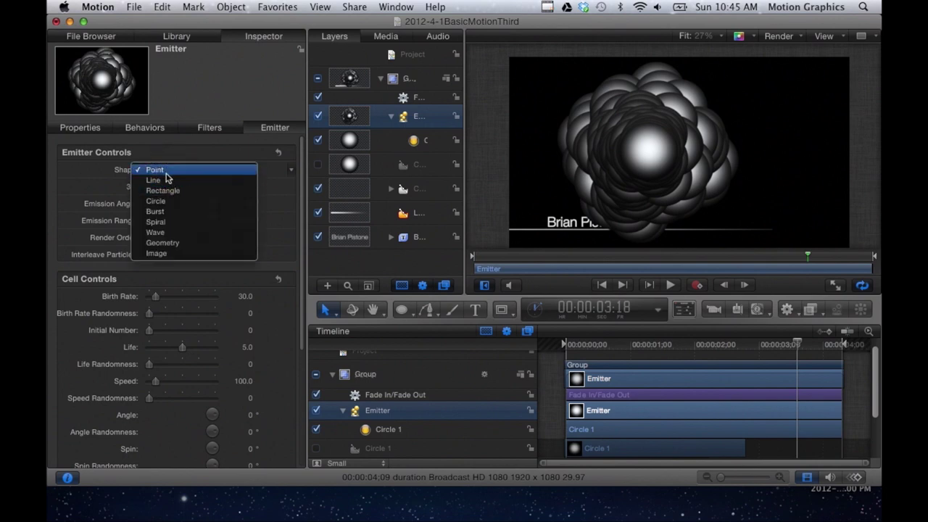
click(166, 174)
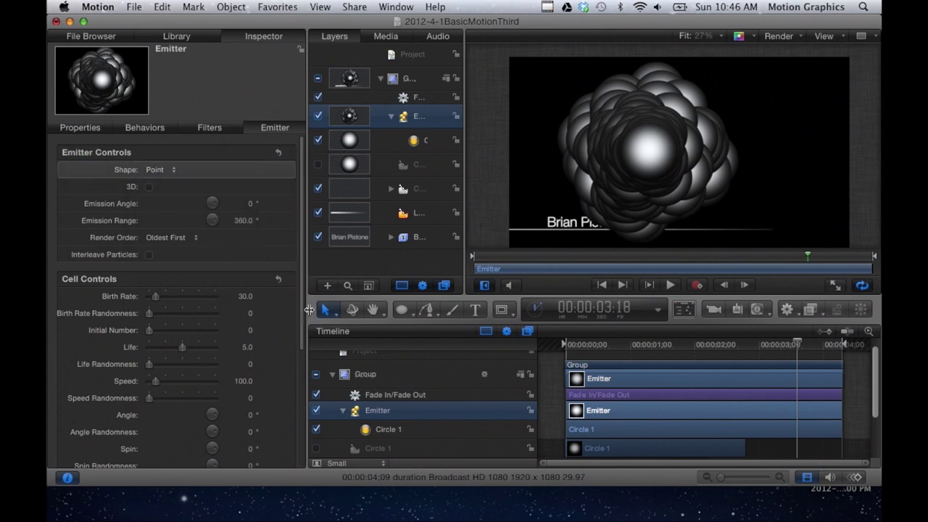
Bring up the Emitter HUD with F7 and lower Birth Rate from 30 to 12.
key(F7)
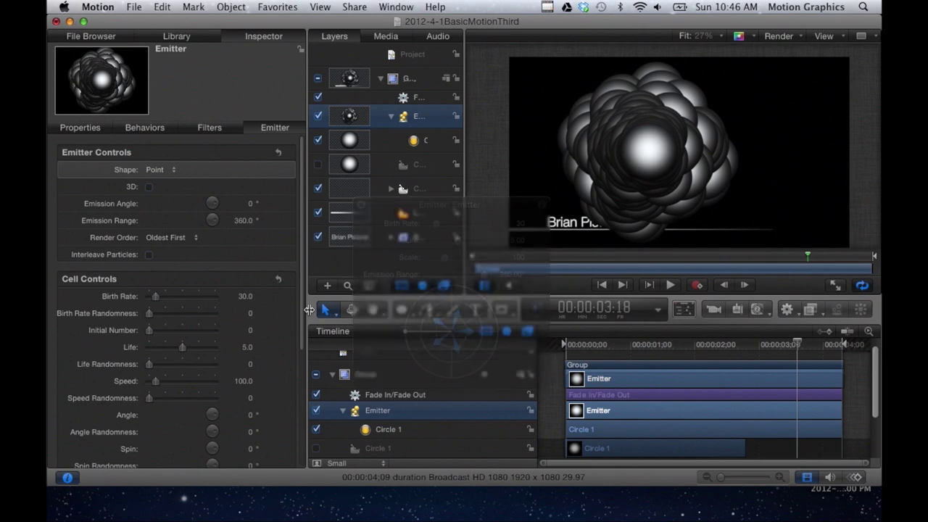
drag(488, 205, 335, 197)
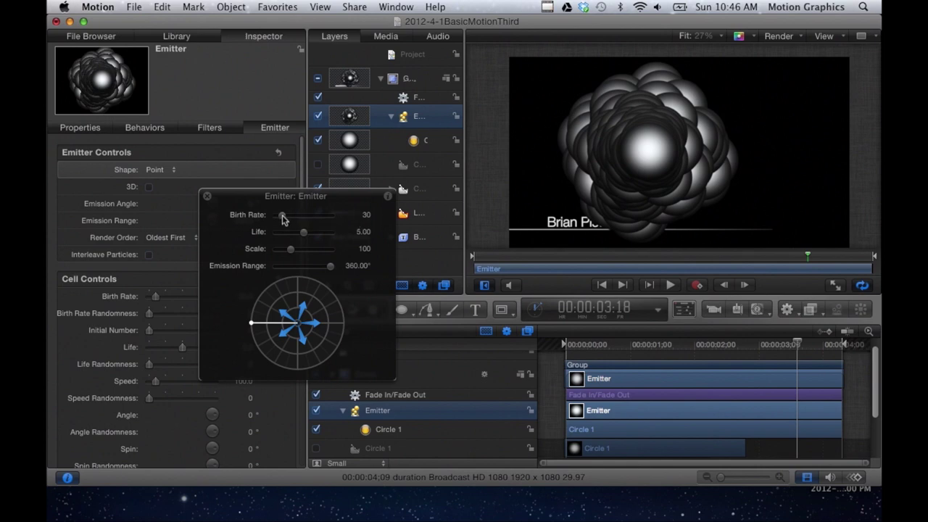
drag(314, 202, 236, 101)
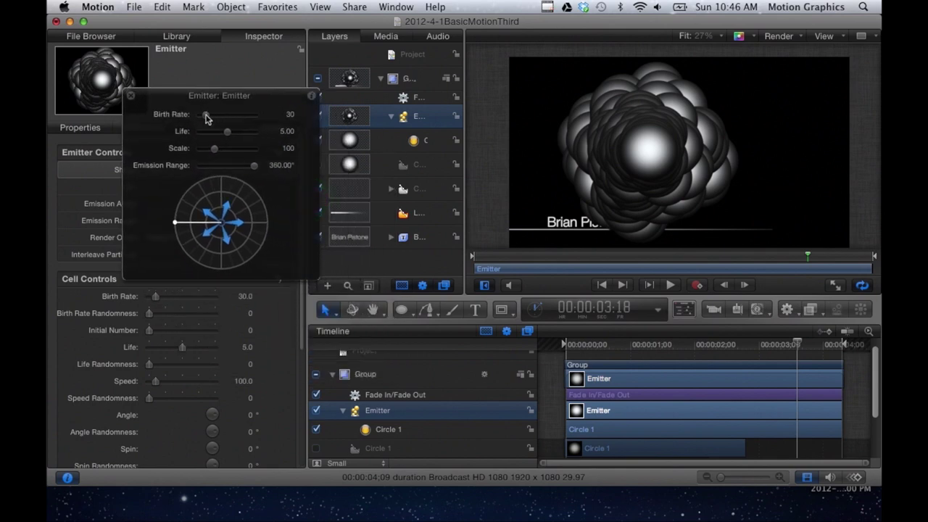
mouse_move(206, 118)
mouse_down()
mouse_move(234, 126)
mouse_move(203, 123)
mouse_up()
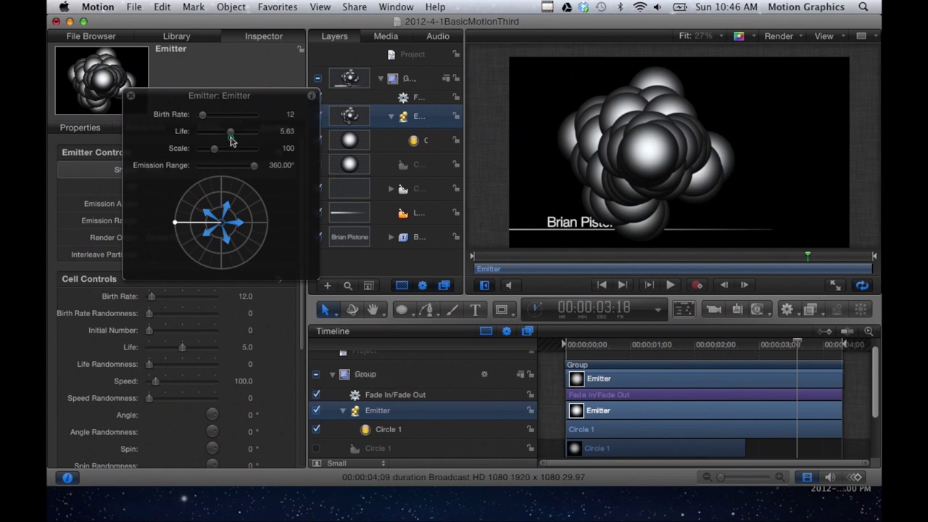
Adjust particle Life in the HUD, trying values from about 2 to 4.84 while previewing.
drag(228, 136, 205, 135)
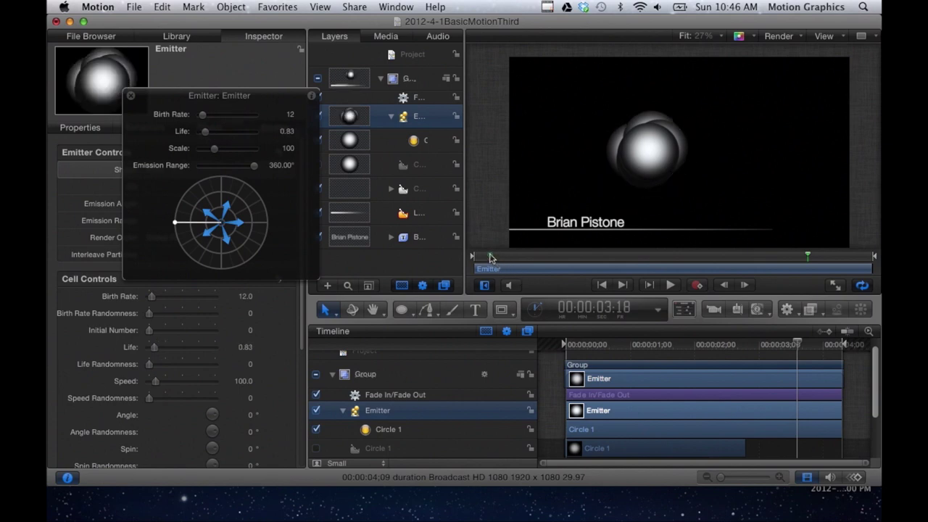
drag(494, 257, 746, 258)
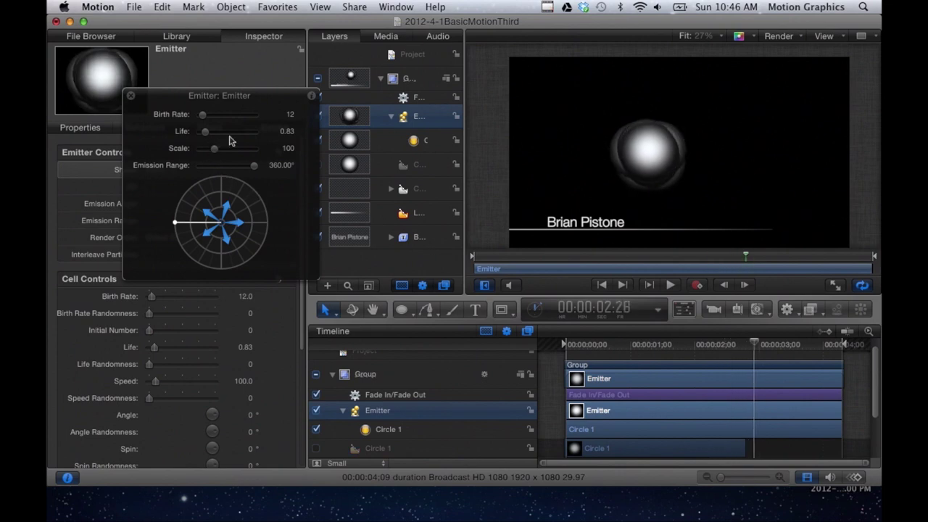
mouse_move(206, 136)
mouse_down()
mouse_move(230, 136)
mouse_move(222, 135)
mouse_up()
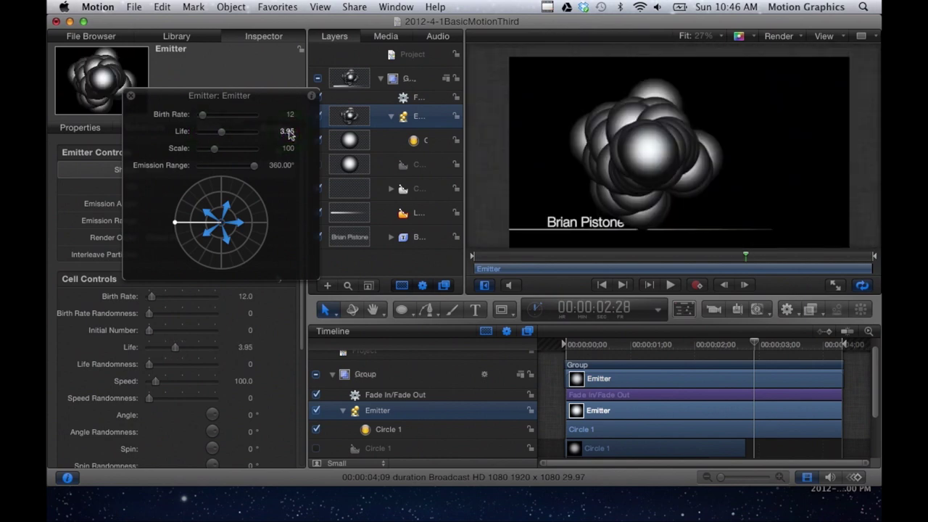
key(5)
click(288, 132)
click(283, 131)
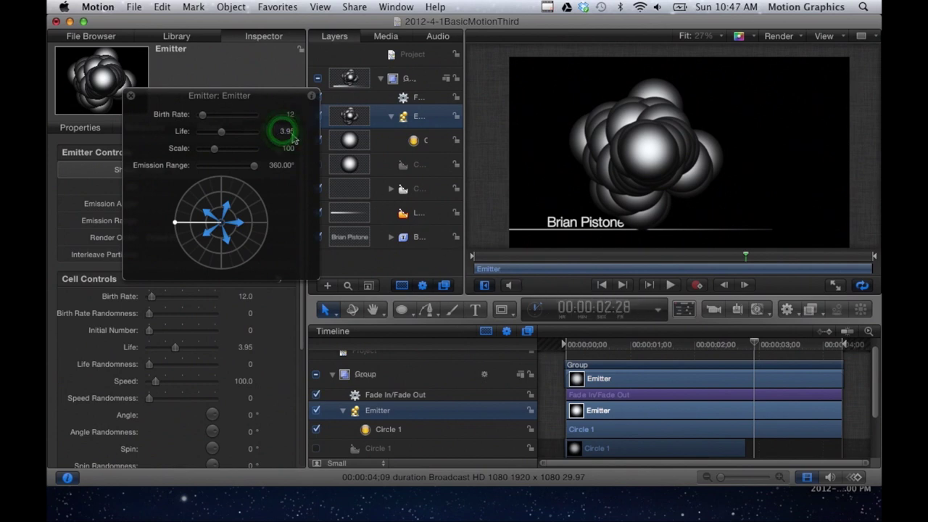
click(288, 134)
key(5)
key(5)
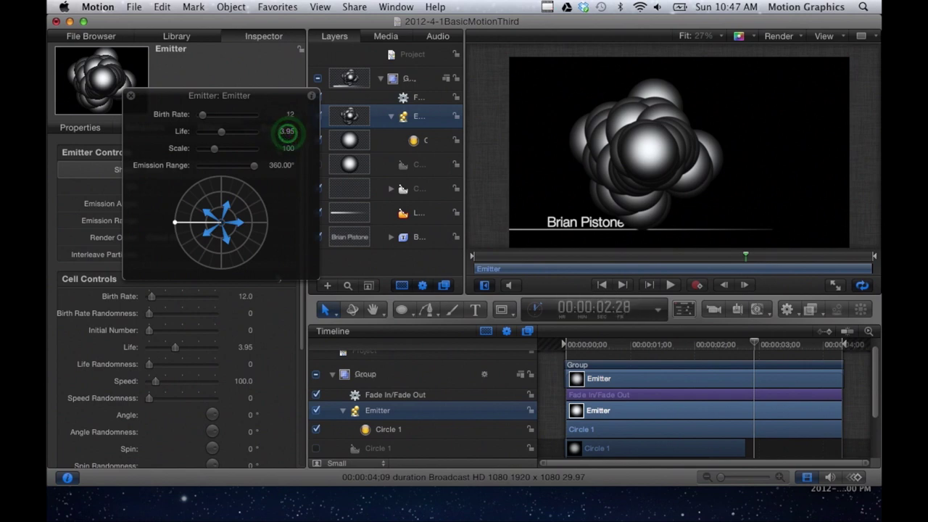
click(223, 134)
drag(223, 134, 227, 134)
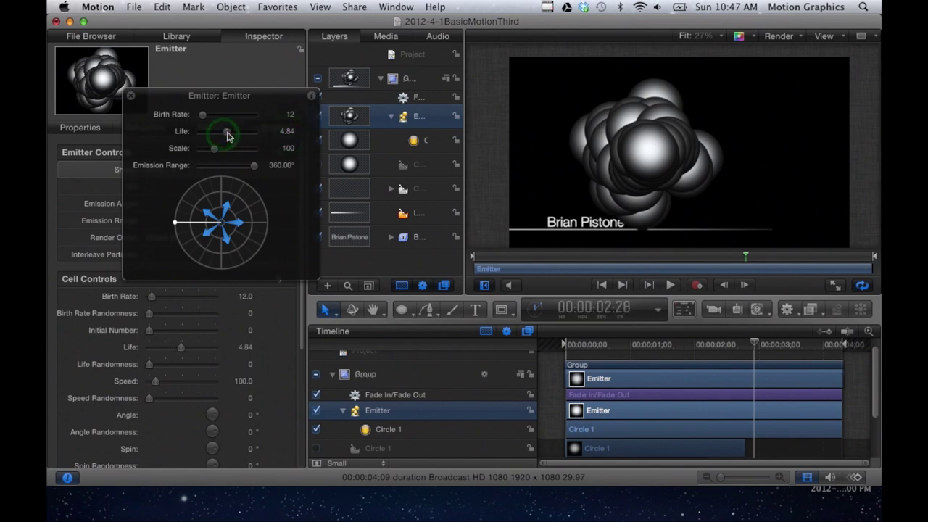
Enter an exact particle Life of 5 in the Inspector, then start narrowing the emission range.
drag(221, 94, 383, 96)
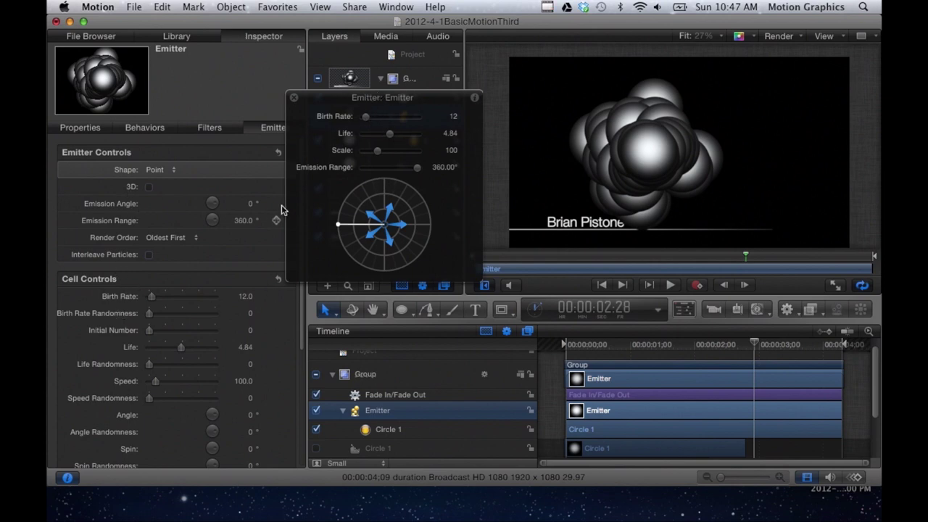
mouse_move(390, 138)
mouse_down()
mouse_move(382, 138)
mouse_move(400, 138)
mouse_move(392, 142)
mouse_up()
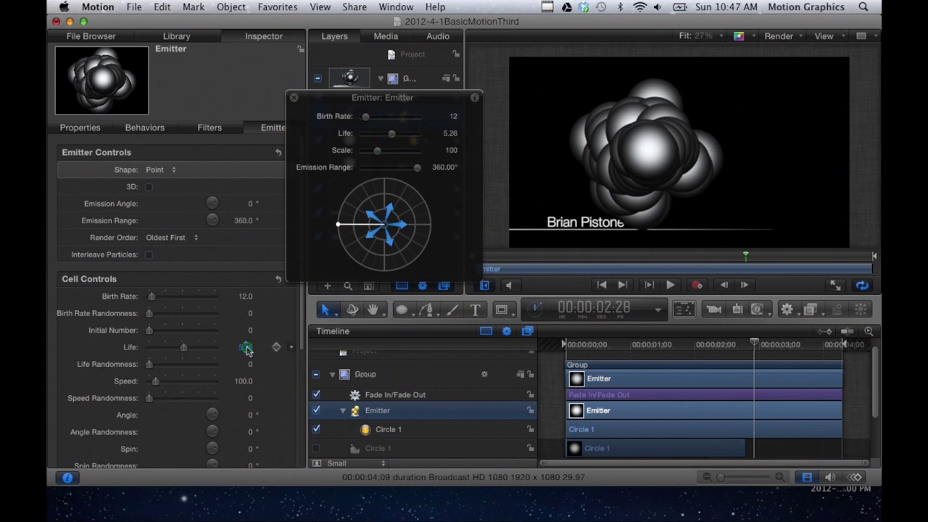
double_click(247, 349)
text(5)
key(Return)
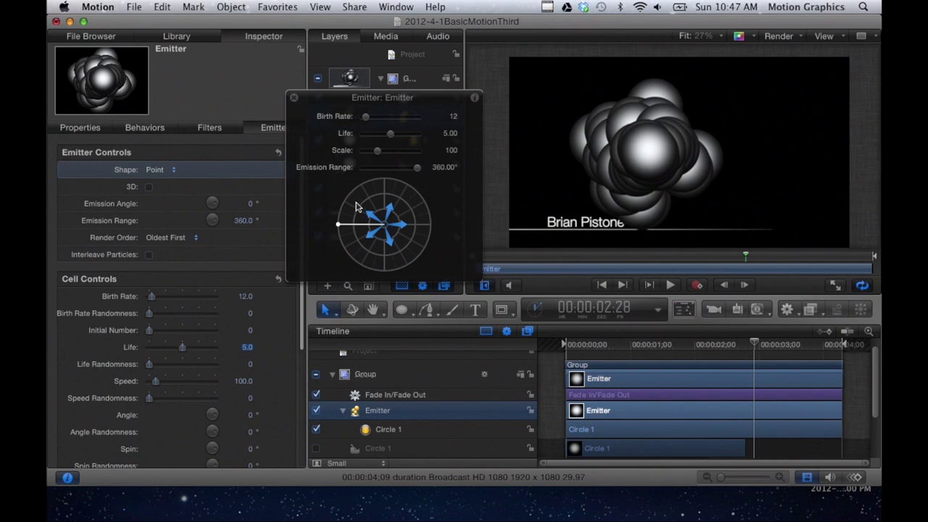
drag(351, 224, 427, 220)
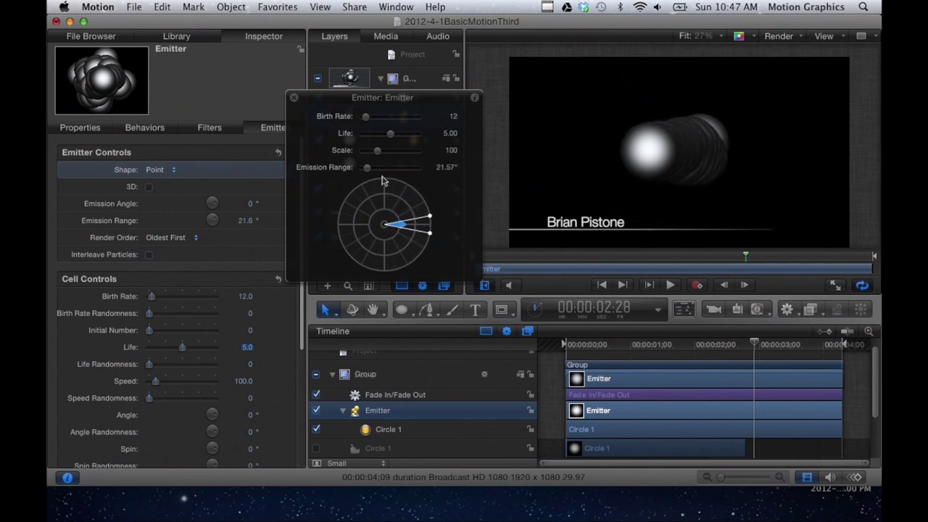
Set the emission range to about 57° and aim the emission angle near 356°, previewing the spray.
drag(432, 220, 435, 201)
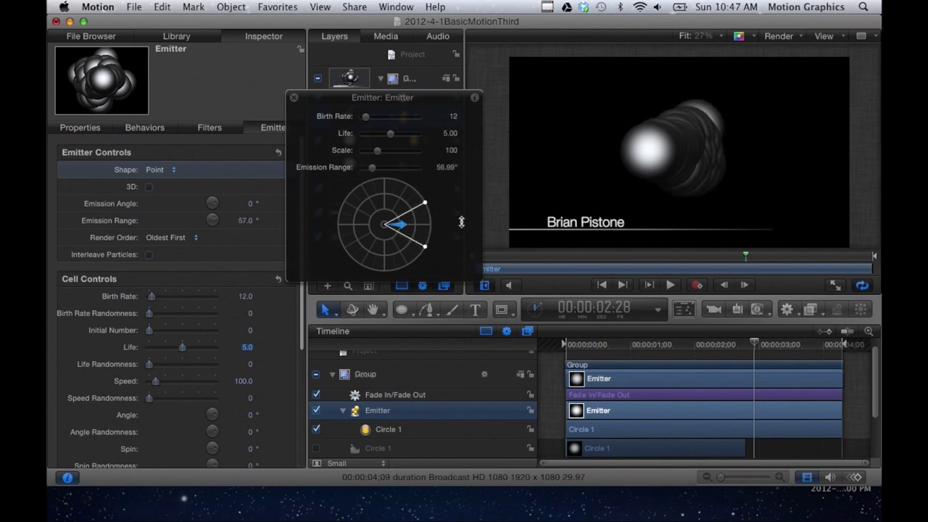
click(504, 257)
drag(505, 259, 749, 276)
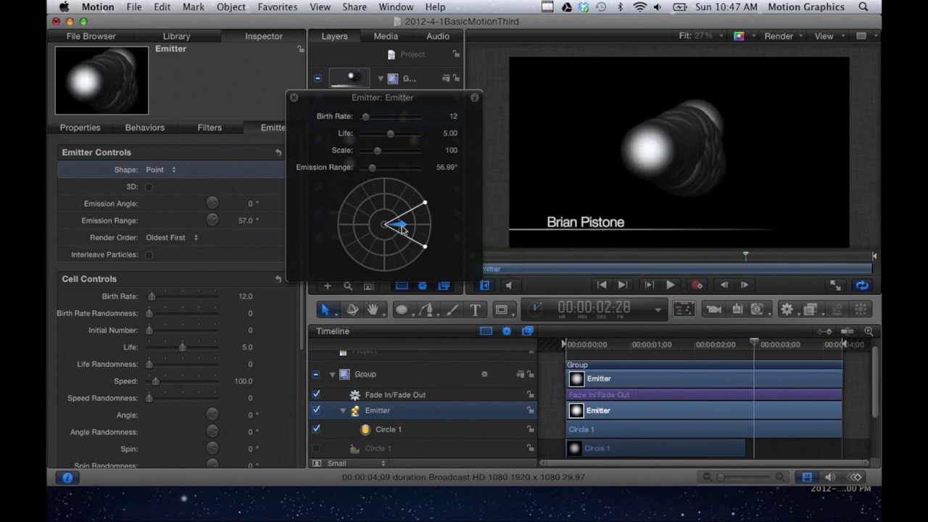
mouse_move(402, 229)
mouse_down()
mouse_move(408, 240)
mouse_move(409, 222)
mouse_move(434, 226)
mouse_move(410, 233)
mouse_move(392, 214)
mouse_move(403, 221)
mouse_move(392, 224)
mouse_move(451, 217)
mouse_move(412, 225)
mouse_move(425, 193)
mouse_move(427, 233)
mouse_move(444, 225)
mouse_move(392, 225)
mouse_move(441, 230)
mouse_up()
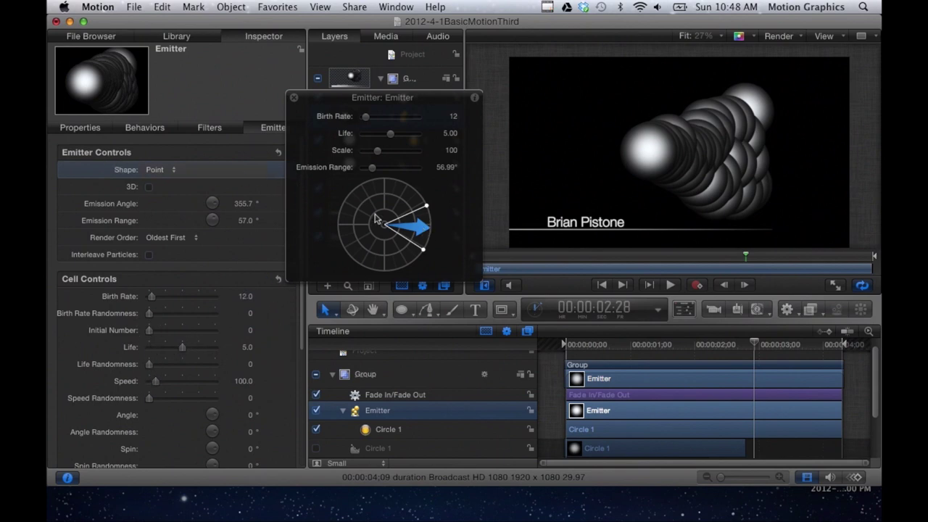
Aim the particles at about 2.5°, raise their speed, then tilt the angle to 8° and preview.
drag(420, 234, 400, 226)
drag(155, 381, 241, 382)
drag(394, 226, 395, 226)
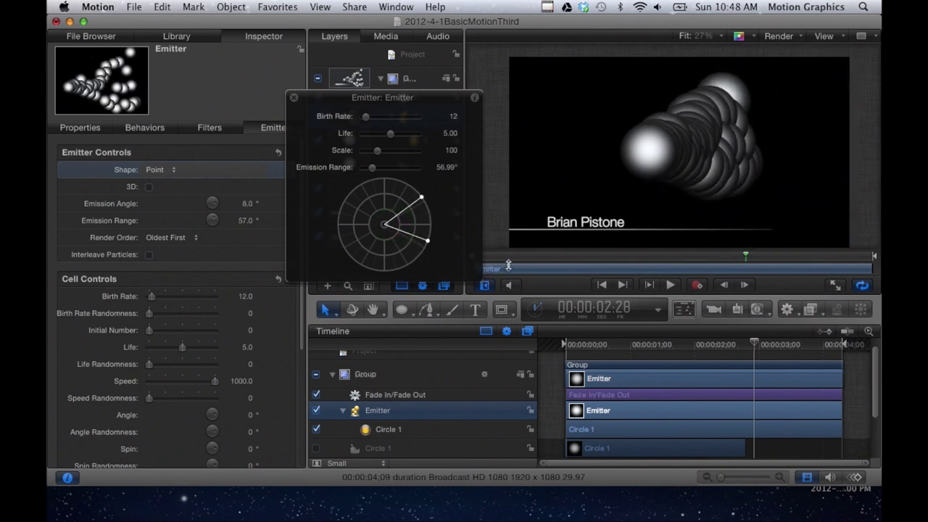
key(Home)
key(space)
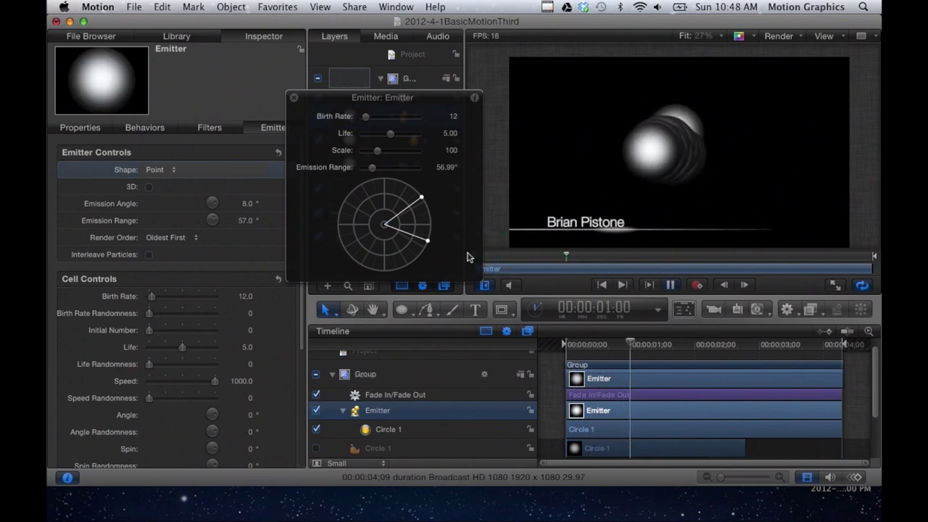
key(space)
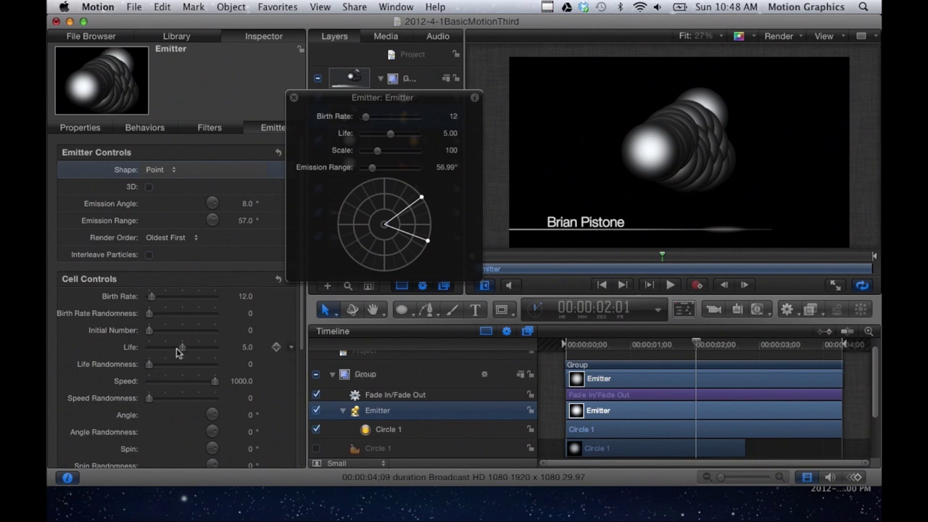
Set particle Life to 7.58, emission angle to 10.8° and lower Speed to 187.
drag(180, 350, 199, 349)
key(space)
key(space)
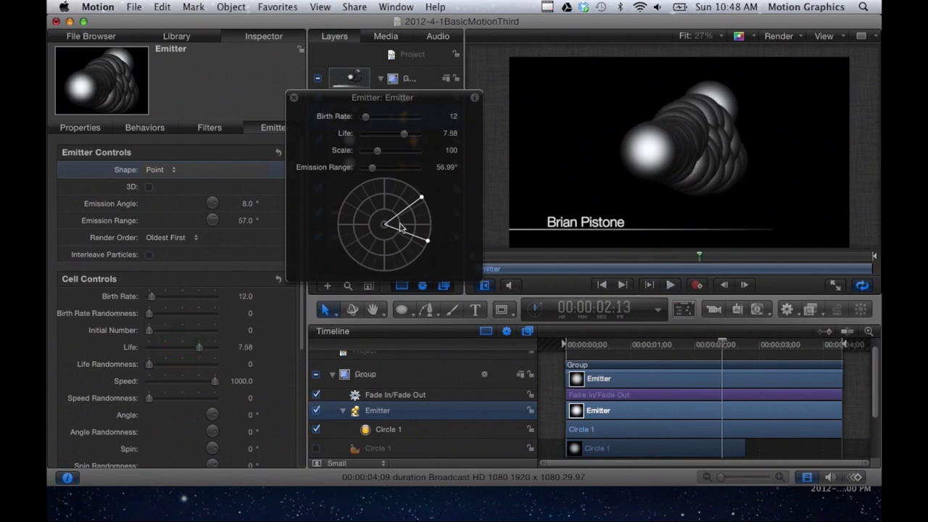
drag(382, 220, 404, 221)
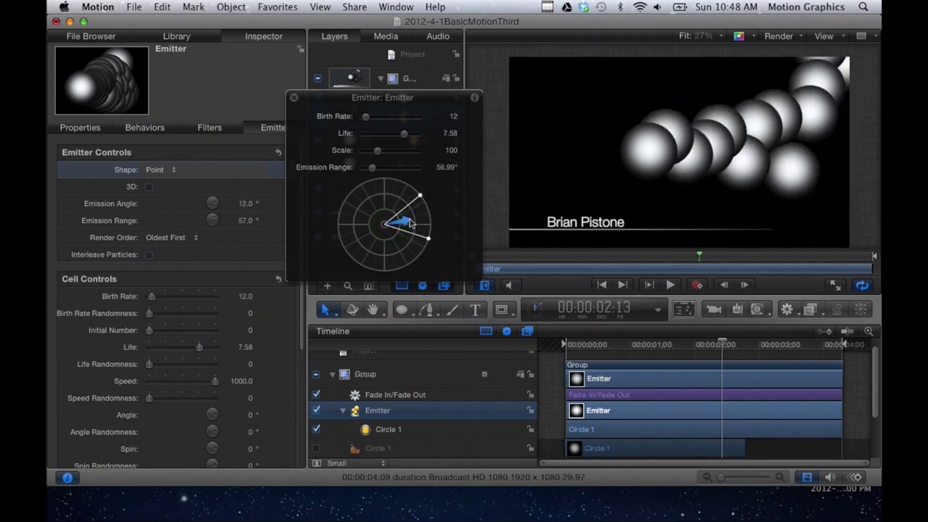
key(space)
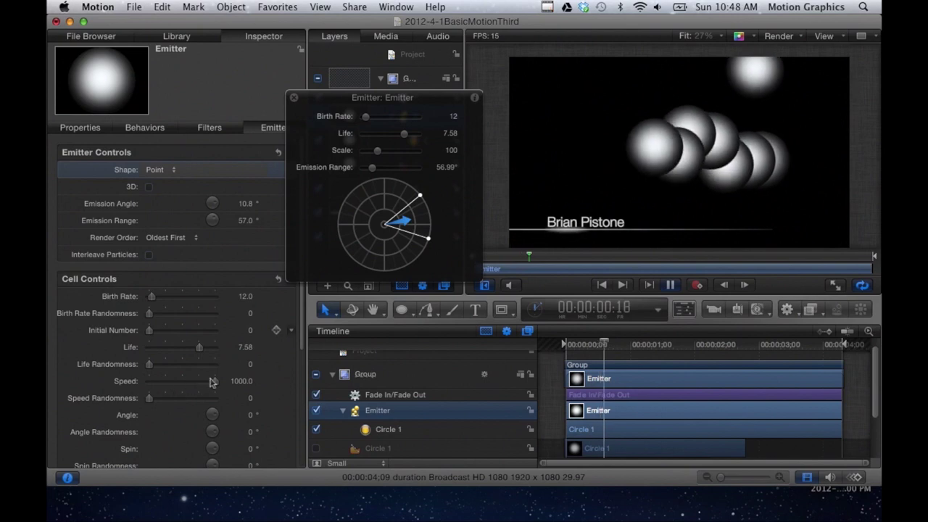
drag(215, 386, 161, 382)
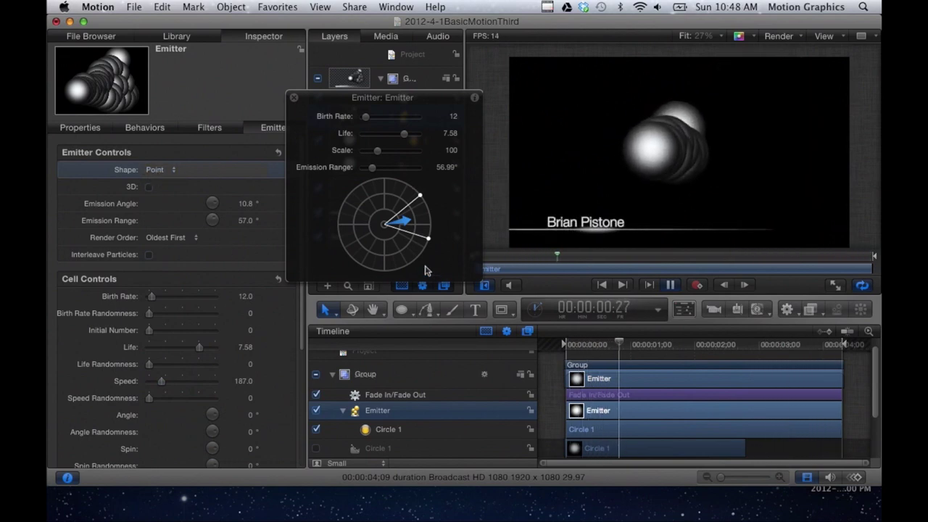
Stop playback, expand the emitter's Opacity Over Life gradient and add a tag near its end.
key(space)
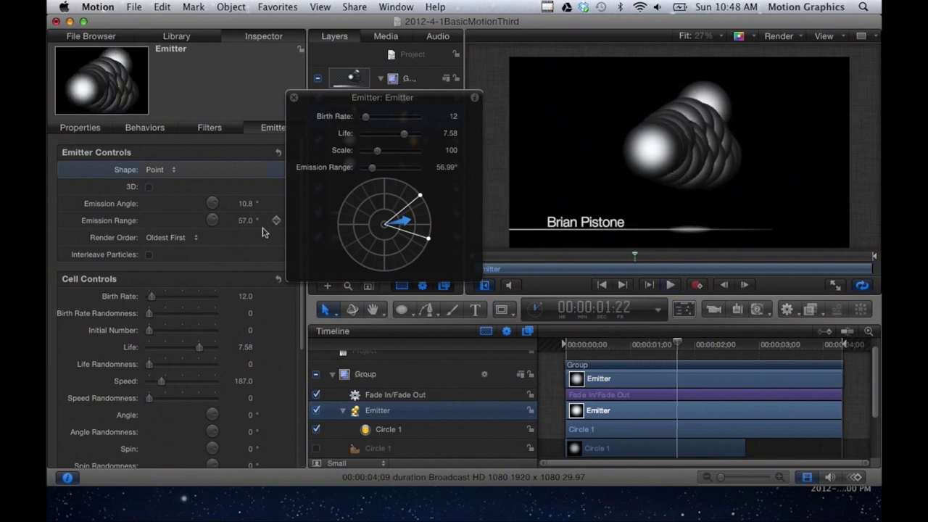
scroll(262, 231, down, 3)
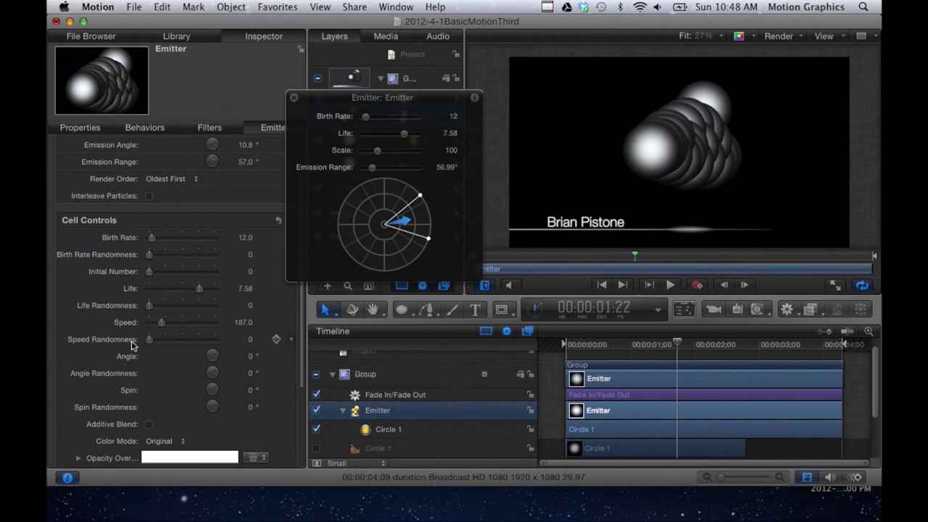
click(210, 359)
scroll(142, 285, up, 3)
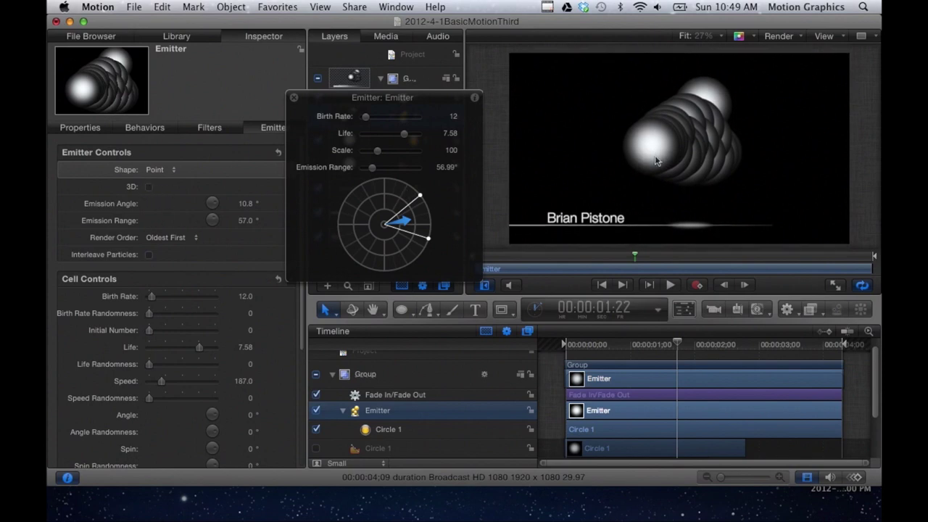
scroll(214, 368, down, 3)
scroll(214, 369, down, 1)
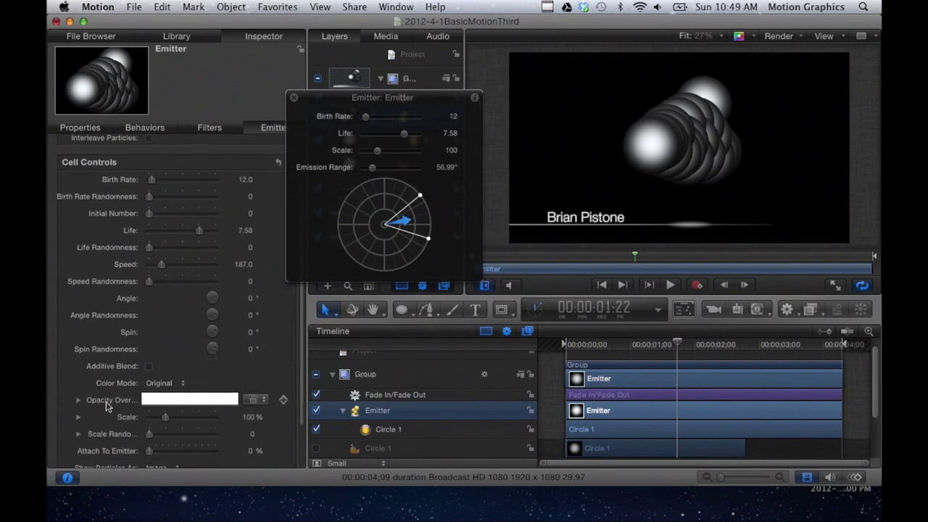
scroll(107, 395, down, 1)
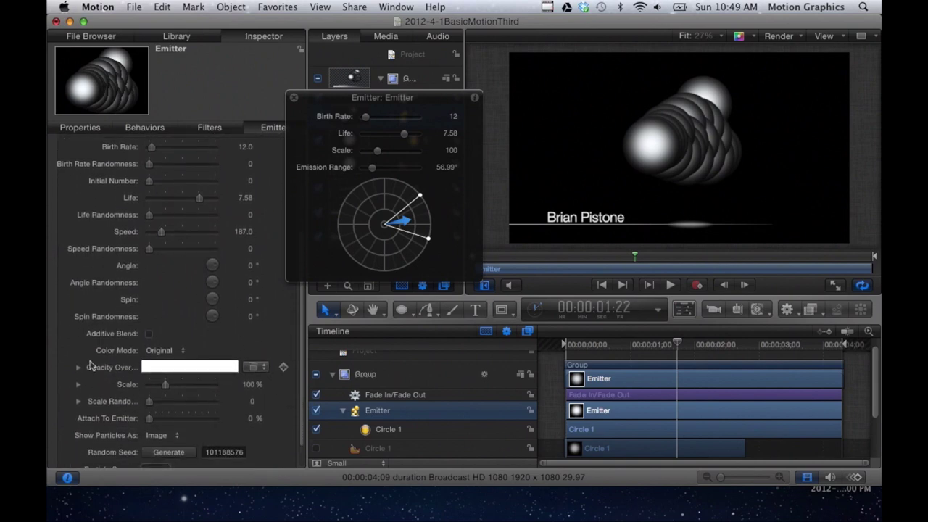
click(79, 368)
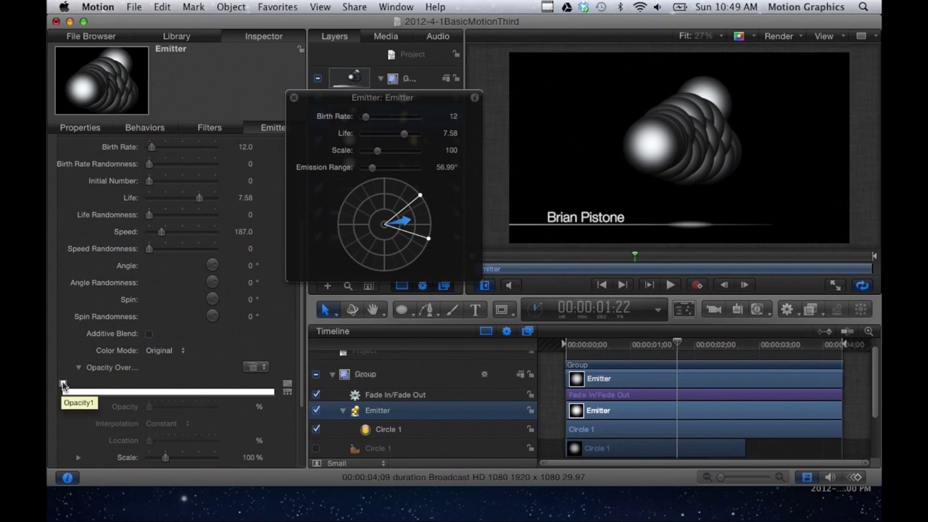
click(272, 389)
Place the new opacity tag at 100% with 0% opacity and lower particle Life to 3.92.
drag(271, 390, 274, 388)
drag(215, 411, 131, 410)
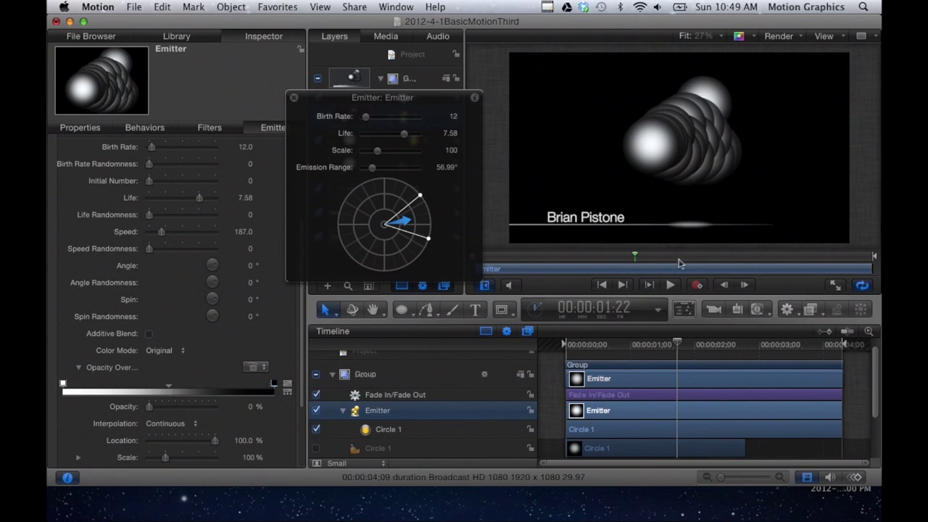
drag(580, 261, 848, 268)
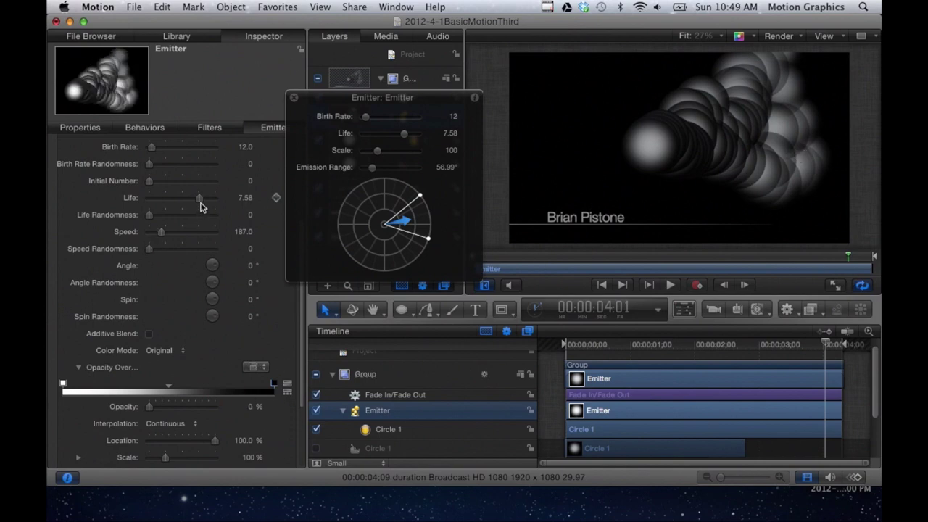
drag(199, 197, 175, 198)
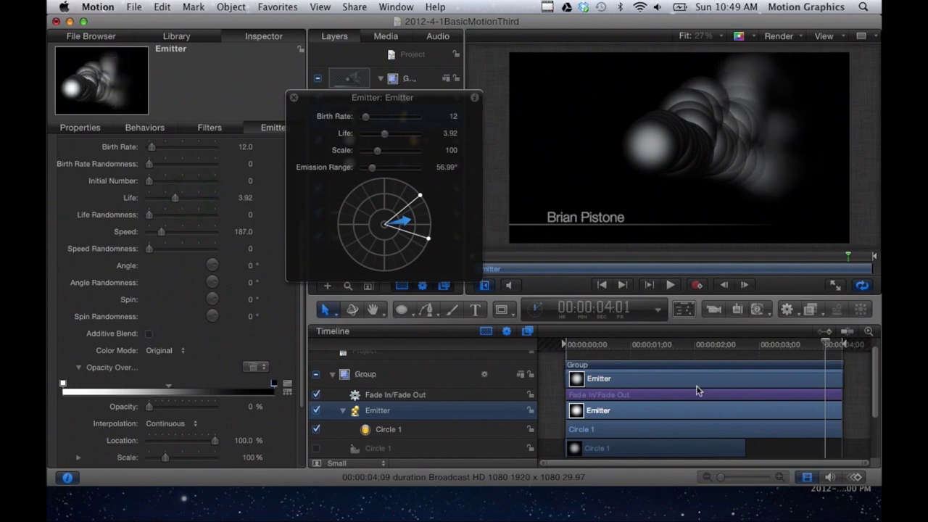
drag(582, 347, 828, 375)
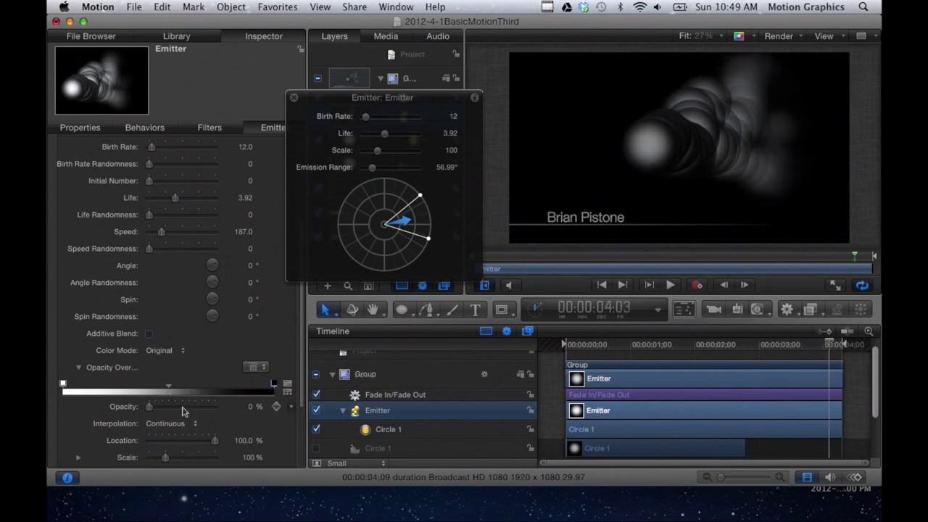
Scale the particle cells down to 5% and set Scale Randomness to 8.
scroll(182, 424, down, 3)
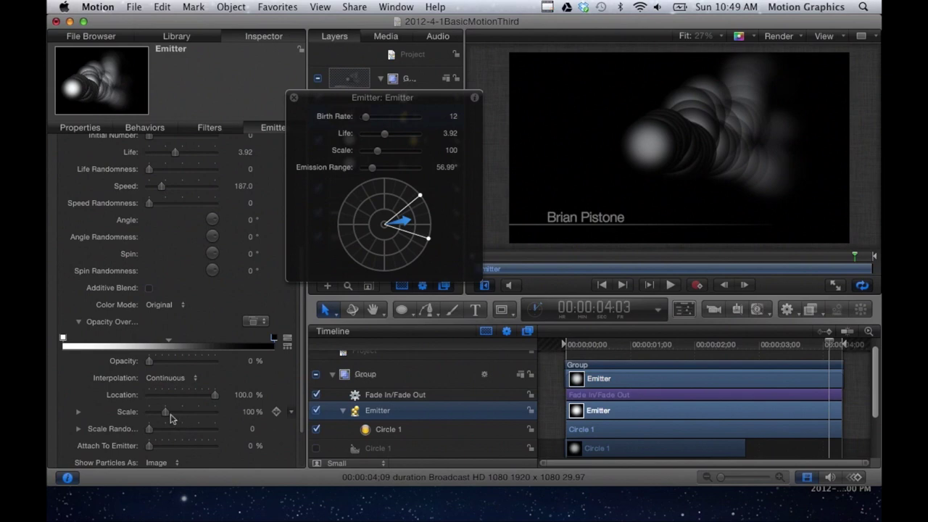
drag(164, 412, 152, 410)
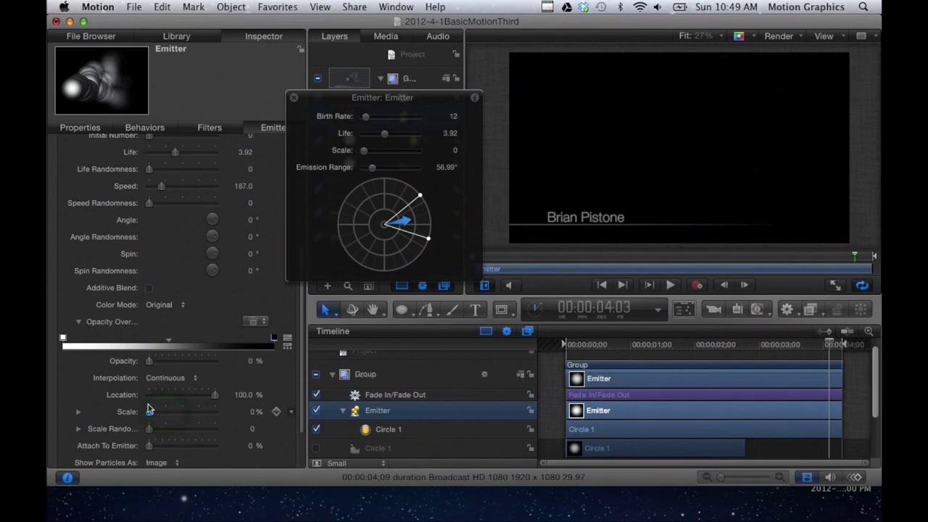
drag(152, 410, 149, 410)
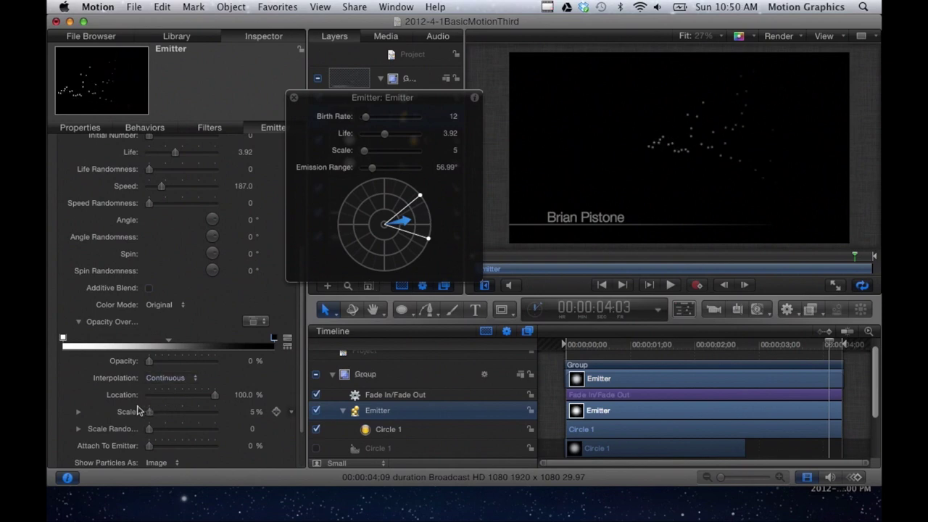
click(79, 428)
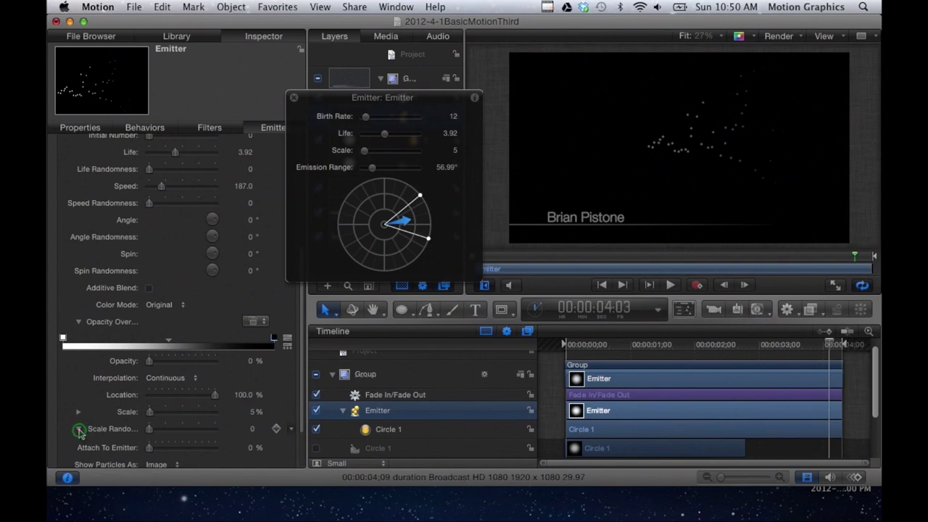
scroll(149, 417, down, 3)
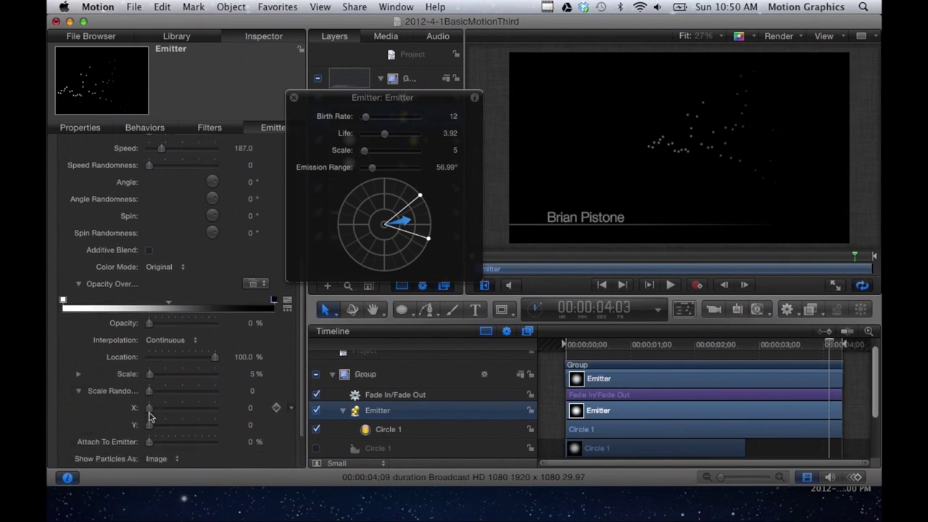
mouse_move(151, 385)
mouse_down()
mouse_move(206, 388)
mouse_move(151, 384)
mouse_up()
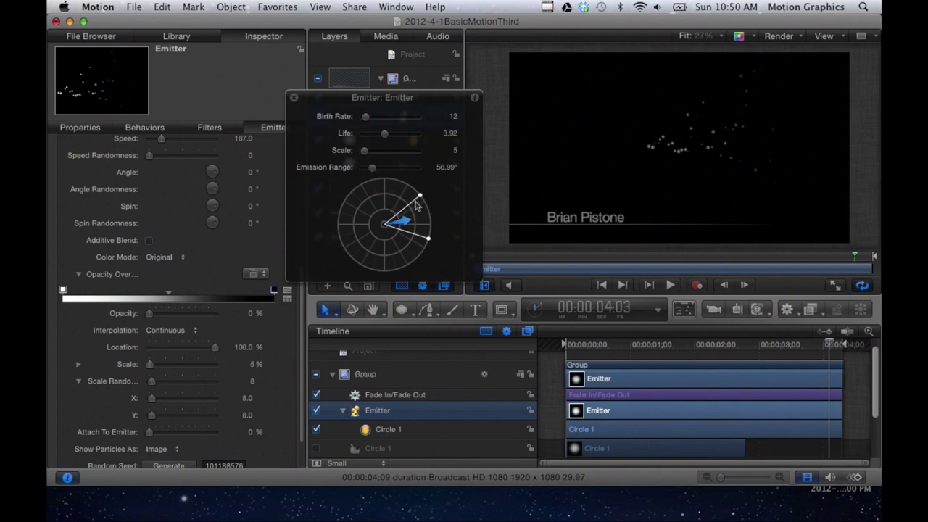
key(space)
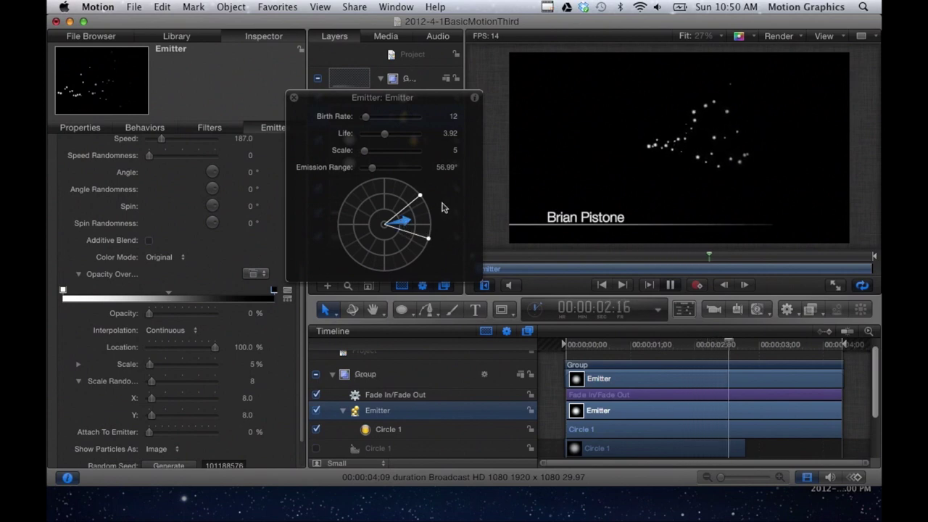
key(space)
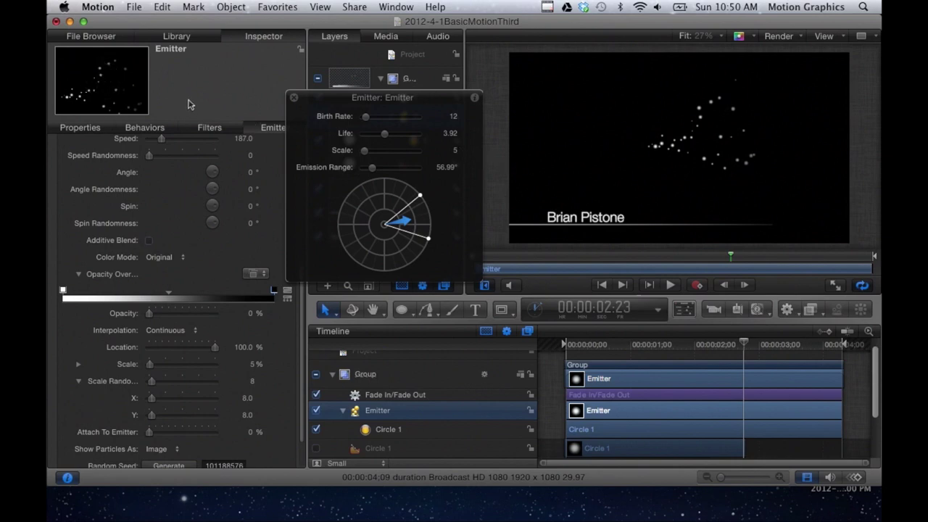
scroll(260, 203, up, 6)
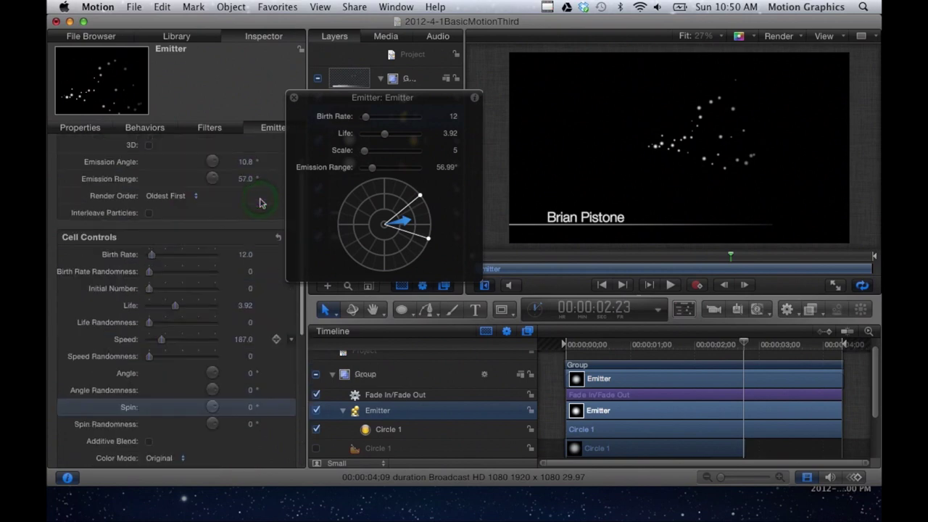
Change the emitter shape to Line and stretch the line further left.
click(169, 169)
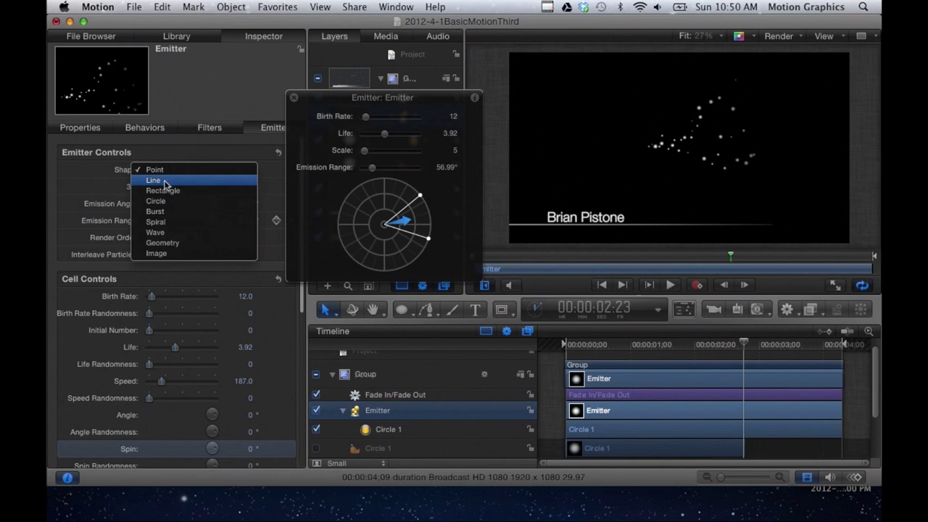
click(165, 181)
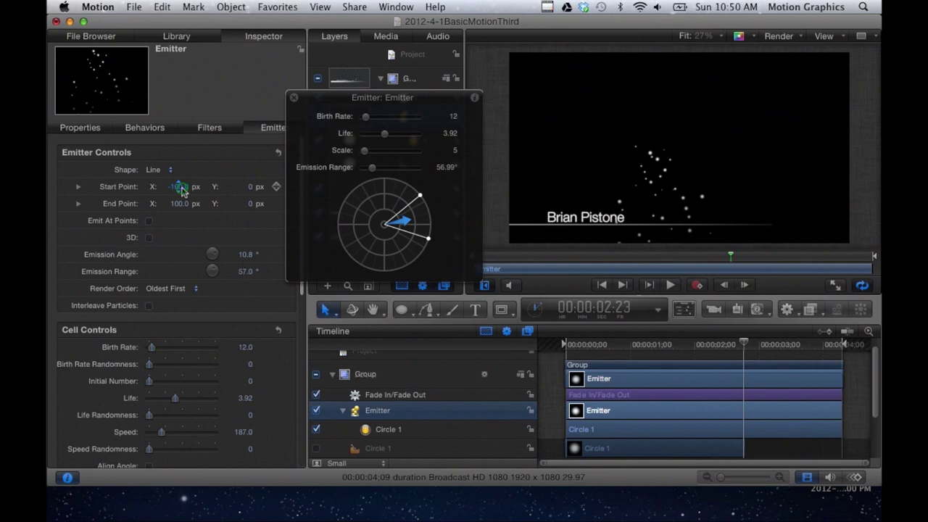
drag(182, 190, 525, 330)
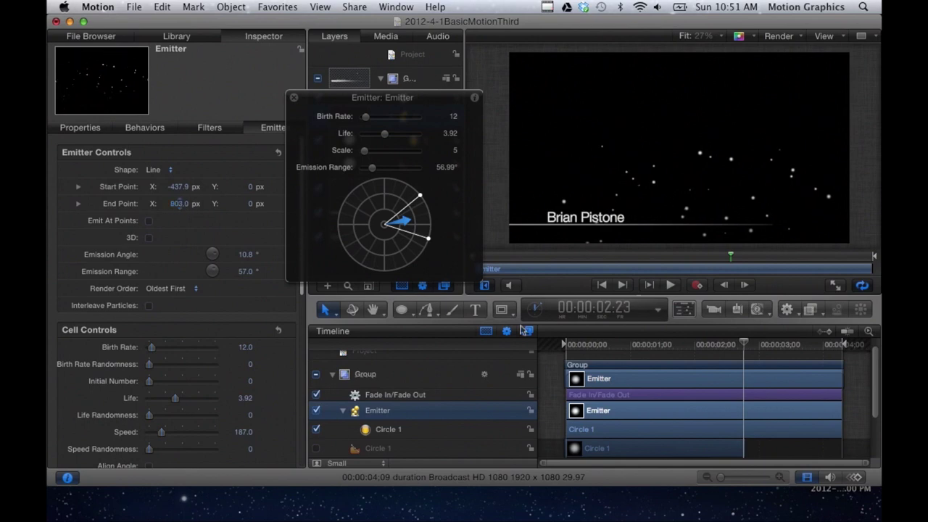
Preview the particles and aim the emission angle left at 181.1°.
drag(551, 261, 679, 267)
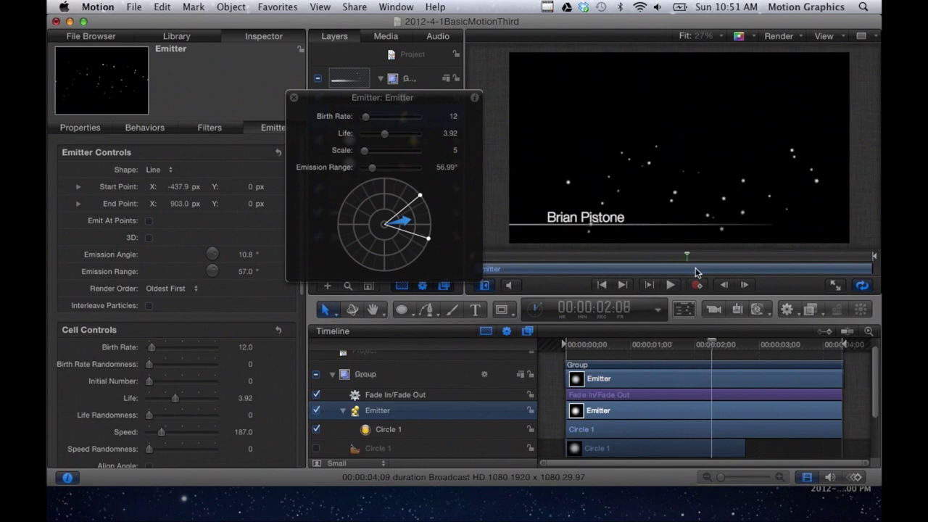
click(540, 261)
key(space)
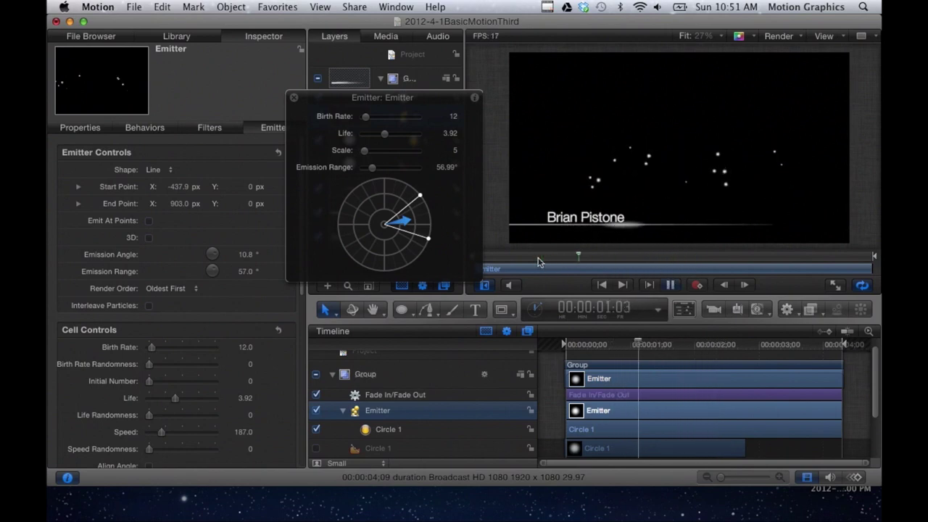
key(space)
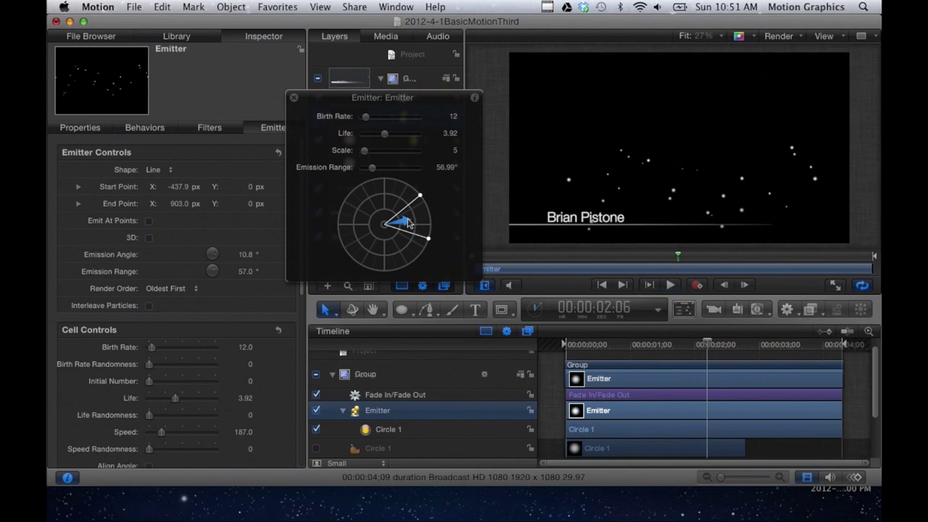
drag(408, 223, 353, 226)
key(space)
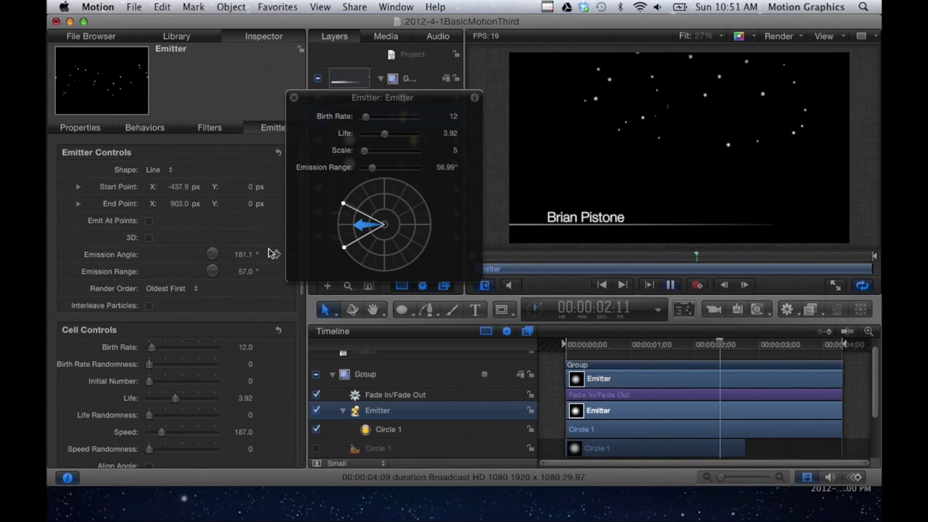
key(space)
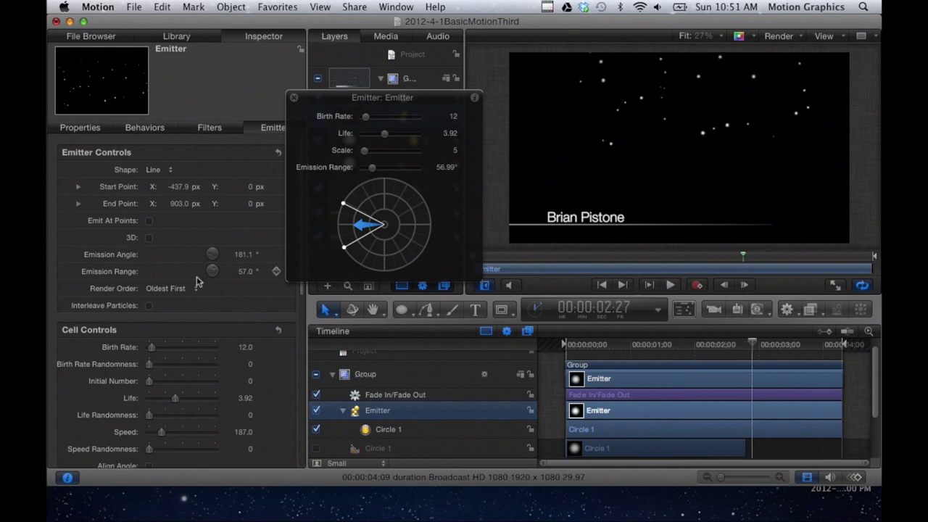
Set Birth Rate to 0 and Initial Number to 22 for a single burst.
scroll(192, 277, down, 3)
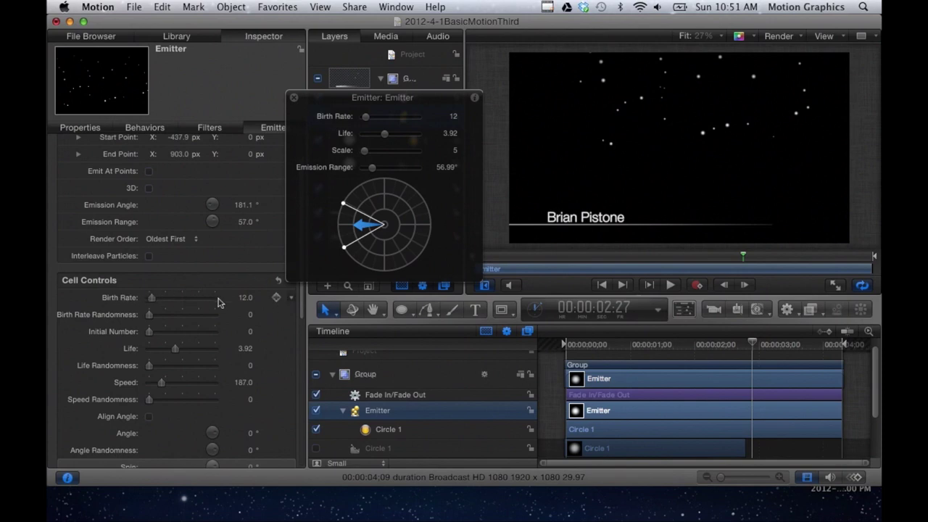
click(248, 297)
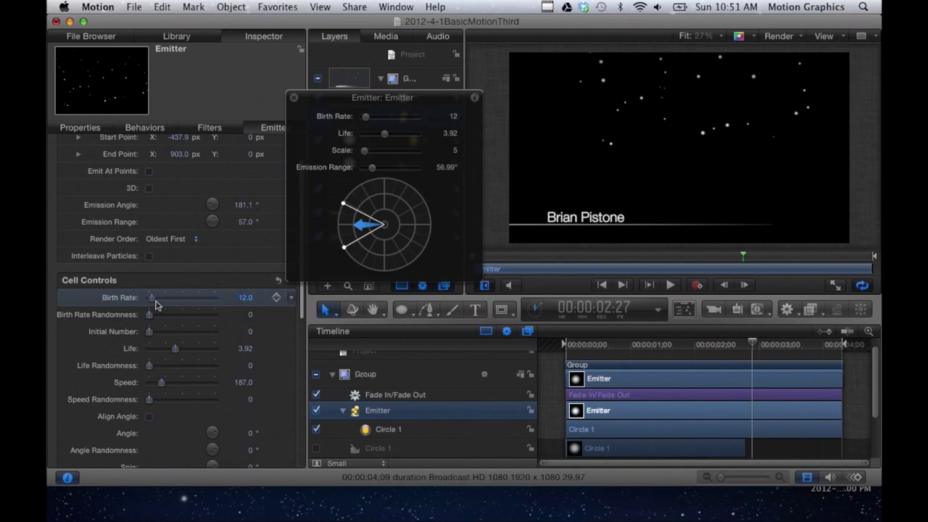
drag(151, 297, 142, 299)
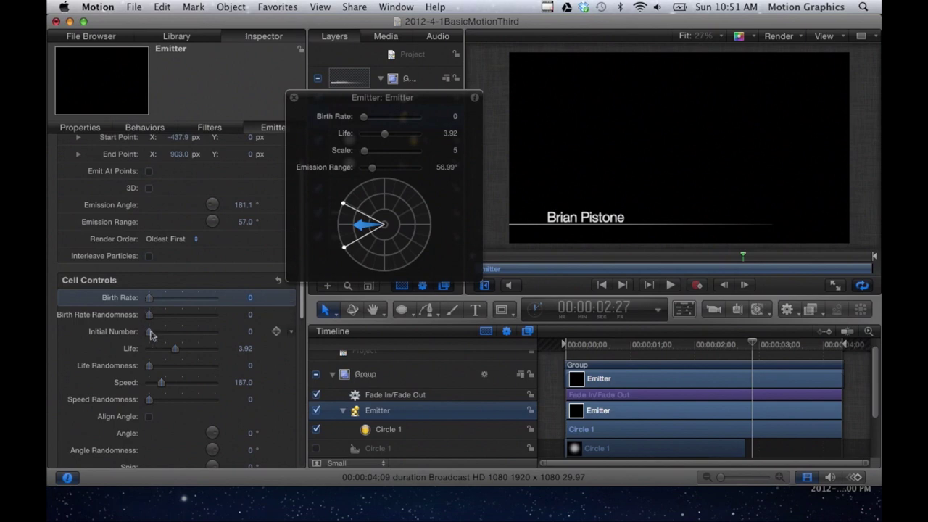
drag(150, 336, 177, 337)
click(630, 347)
drag(631, 350, 577, 349)
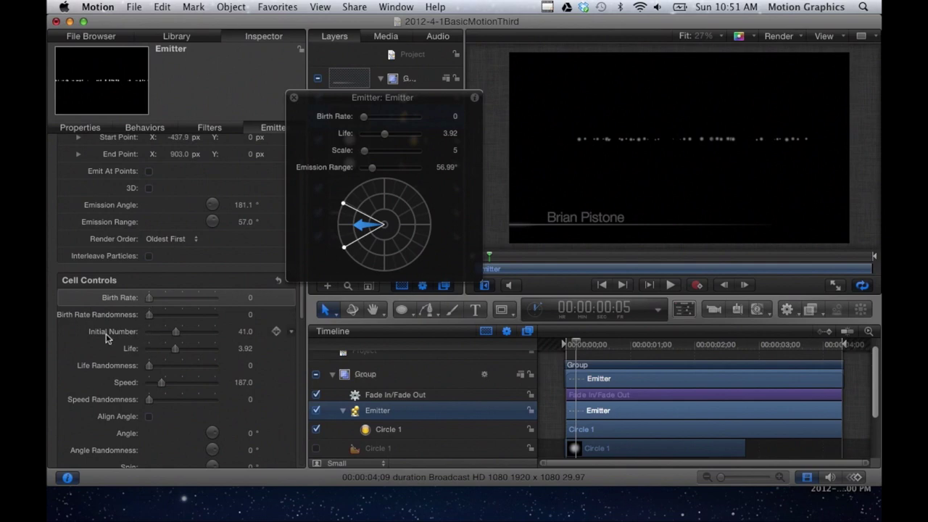
drag(174, 334, 163, 335)
Raise Speed Randomness to 443 and return to the start.
click(150, 400)
drag(151, 403, 176, 408)
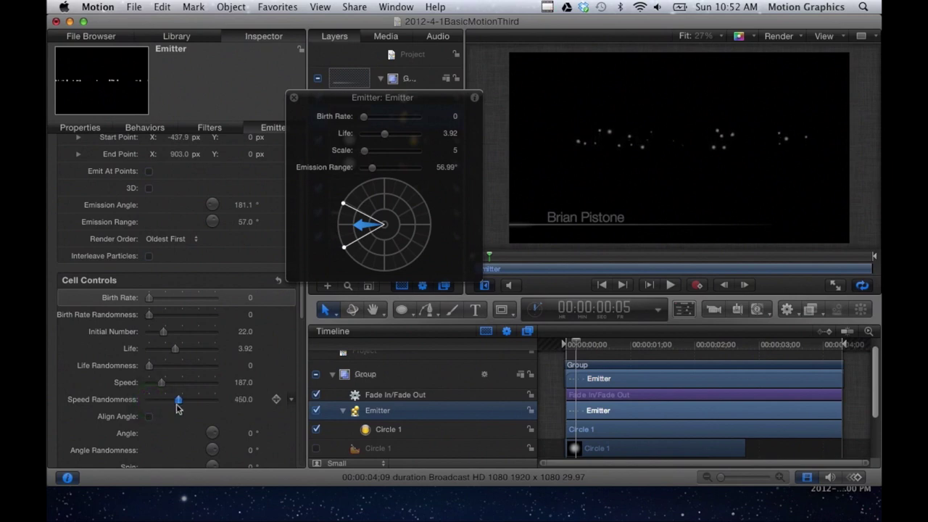
click(486, 255)
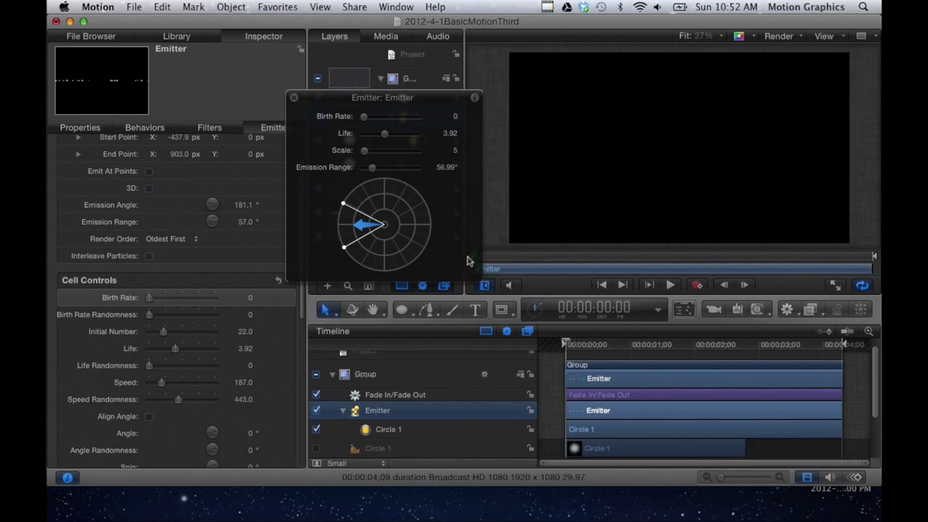
Slow the particles to Speed 100 with Speed Randomness 135.
key(space)
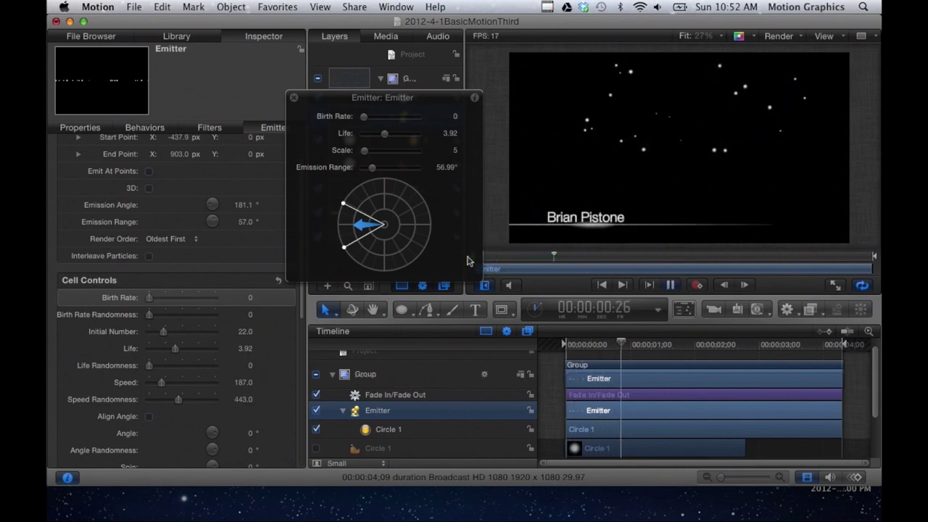
key(space)
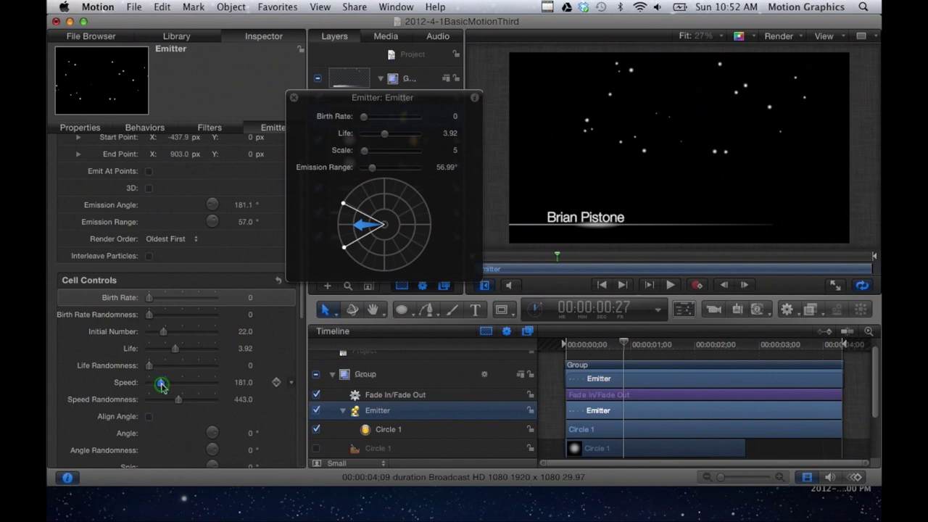
drag(161, 386, 151, 387)
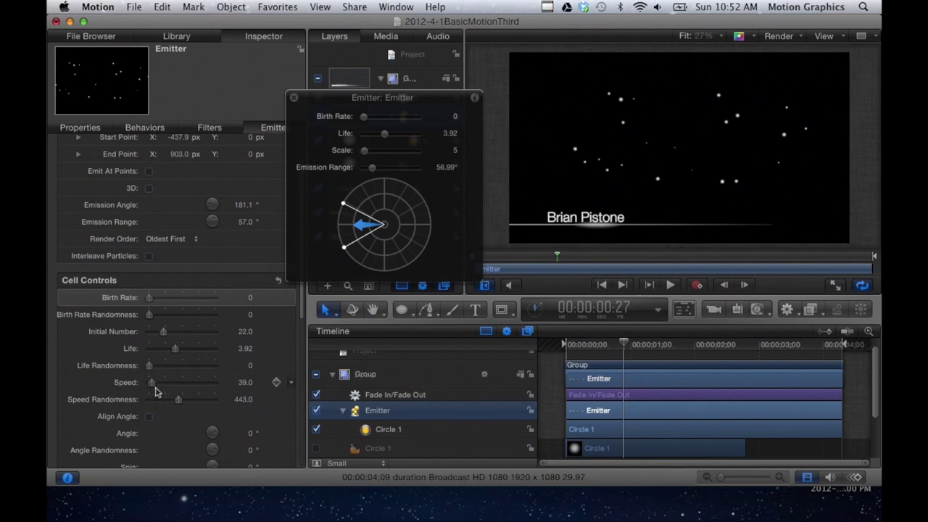
mouse_move(153, 385)
mouse_down()
mouse_move(176, 403)
mouse_move(158, 399)
mouse_up()
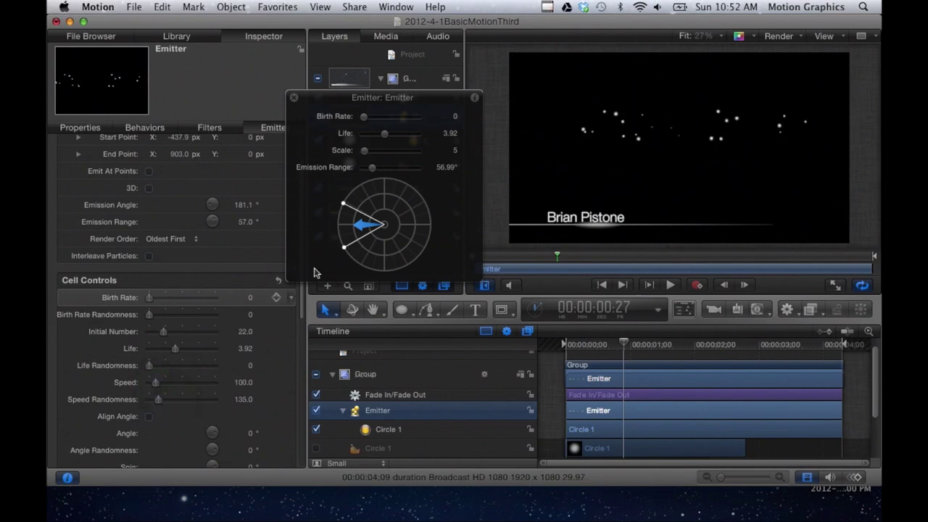
Fine-tune the emission angle to about 185.6° and preview the burst.
drag(358, 226, 374, 226)
key(space)
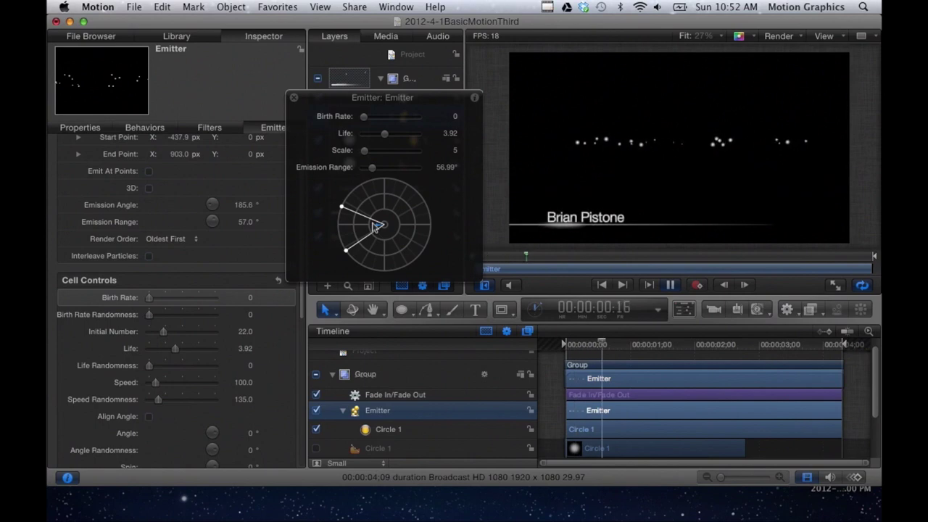
key(space)
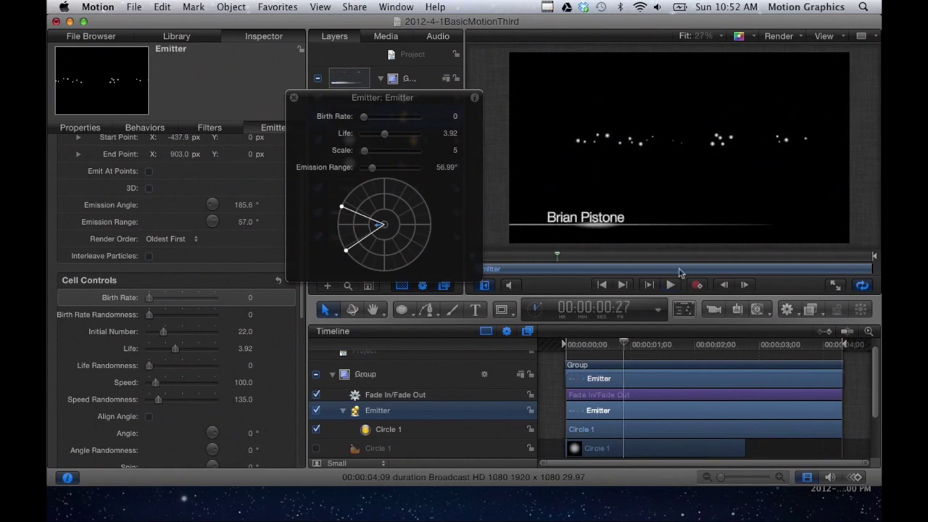
click(841, 36)
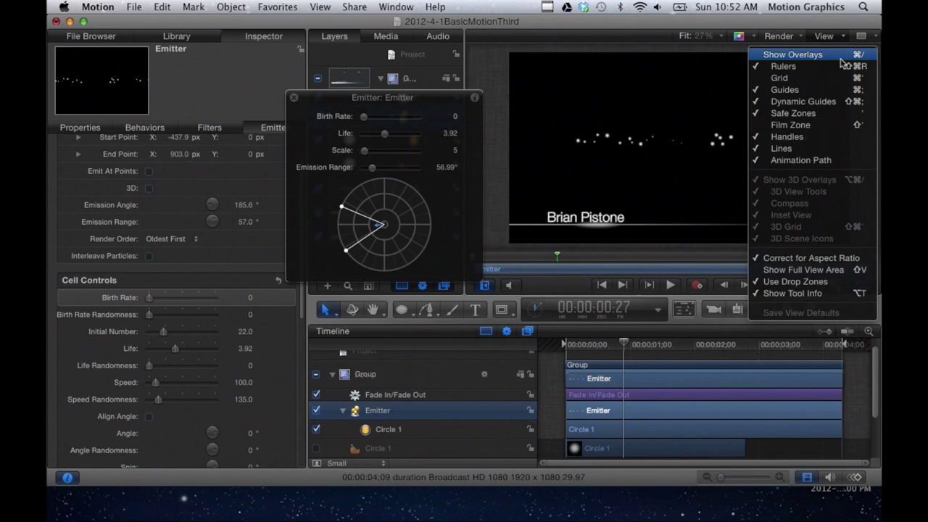
Move the emitter down onto the line beneath the name title and replay to check it.
click(842, 57)
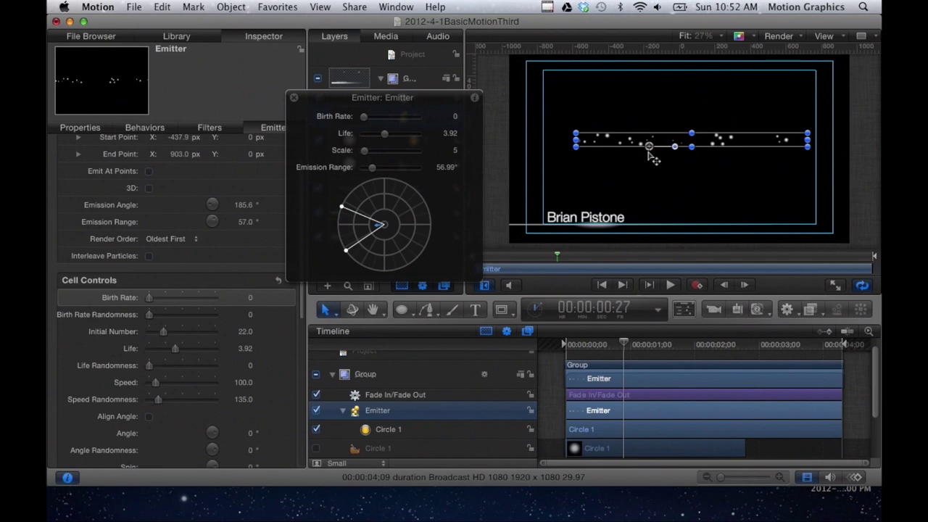
drag(649, 147, 588, 231)
key(super+slash)
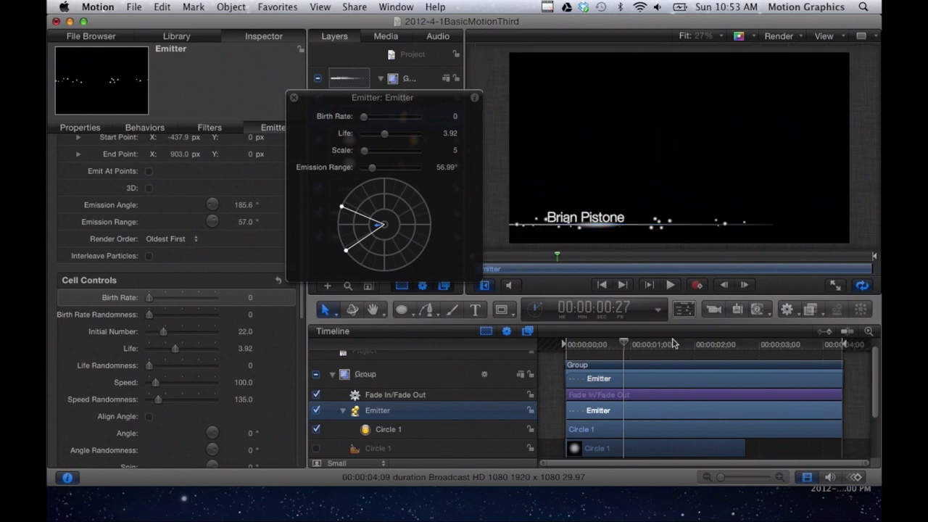
drag(630, 347, 535, 343)
key(space)
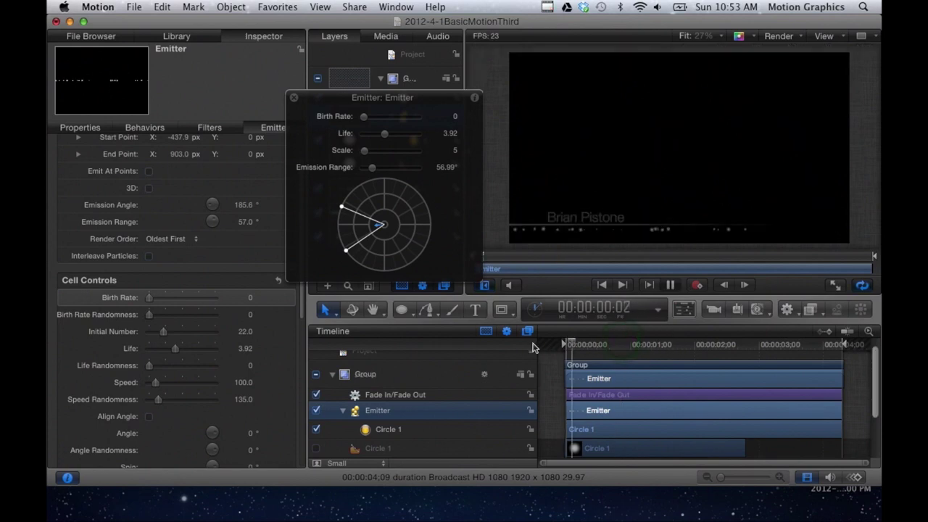
key(space)
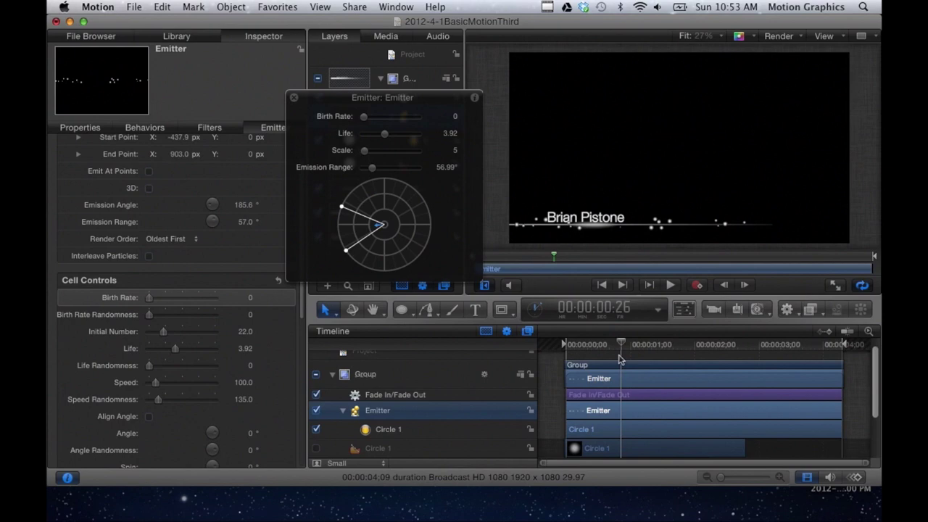
drag(619, 343, 570, 343)
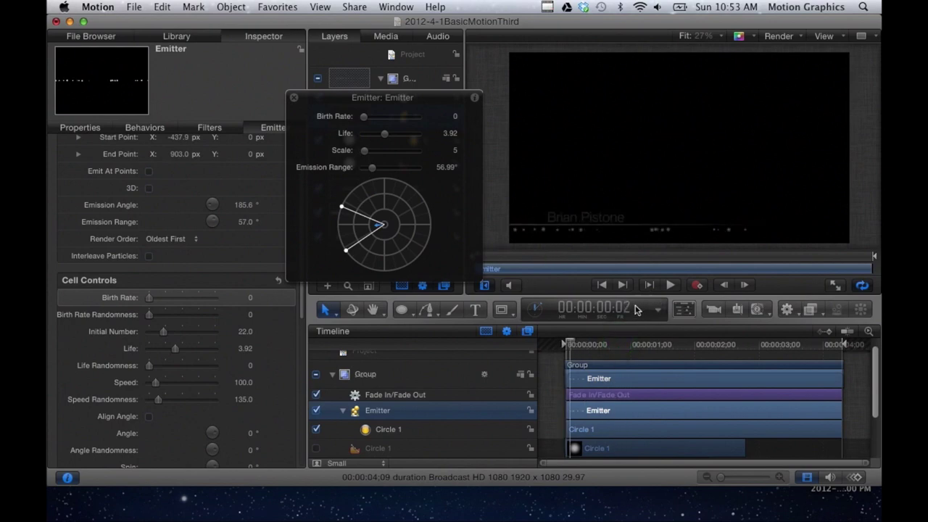
key(super+slash)
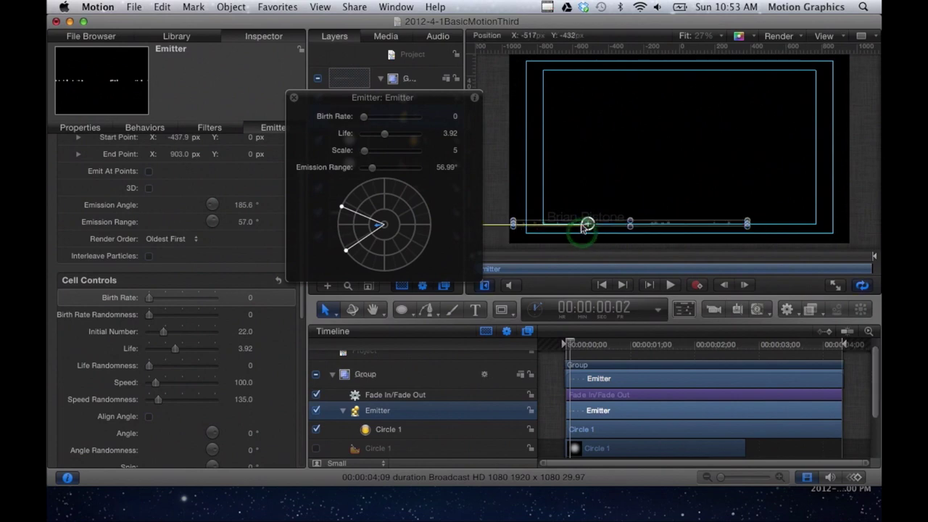
key(super+slash)
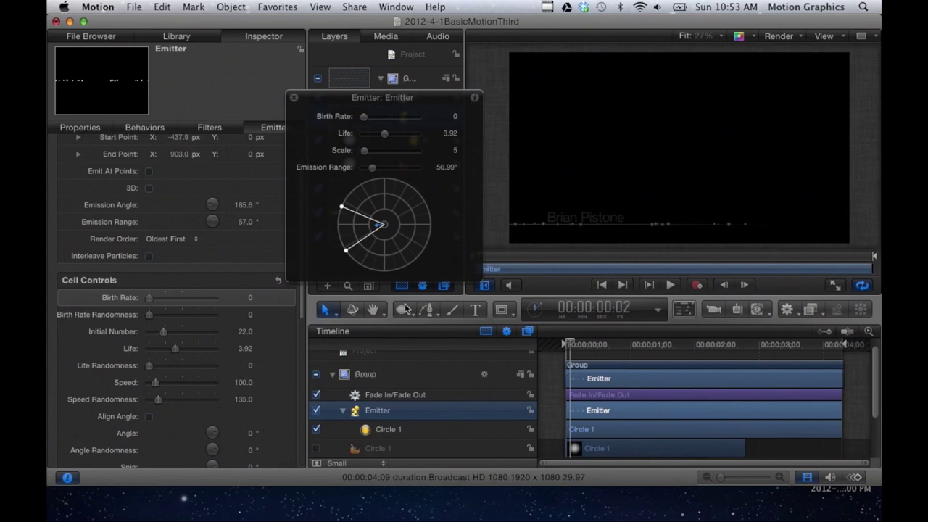
Lower the starting Opacity Over Life stop to 31.5% and preview.
scroll(254, 325, down, 5)
scroll(255, 328, down, 2)
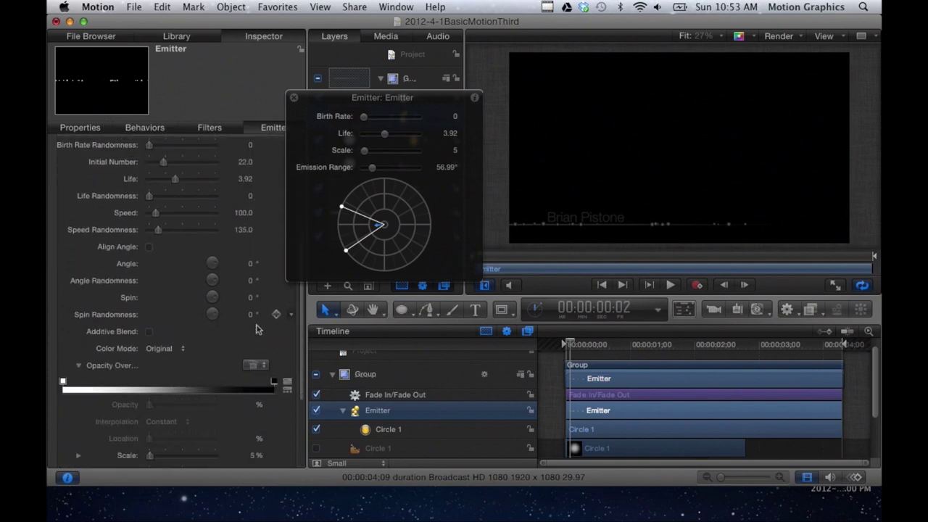
click(63, 384)
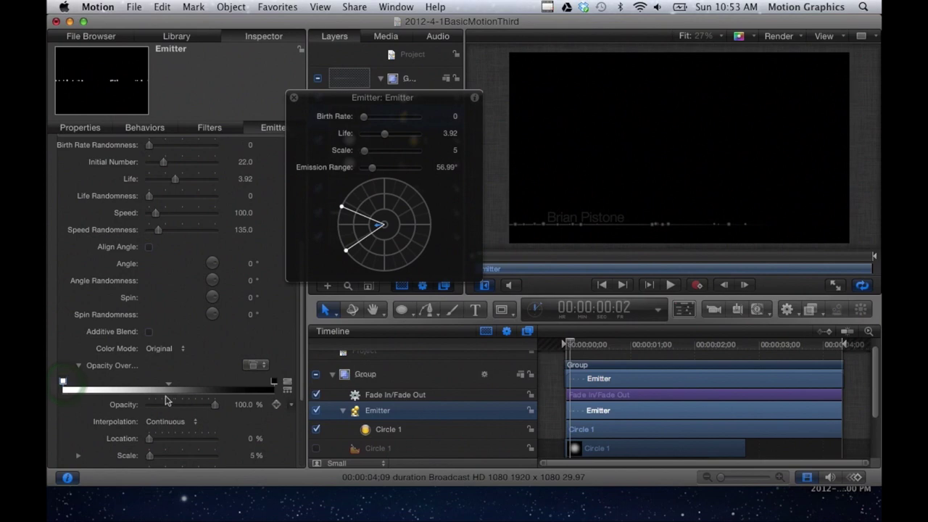
drag(215, 411, 171, 410)
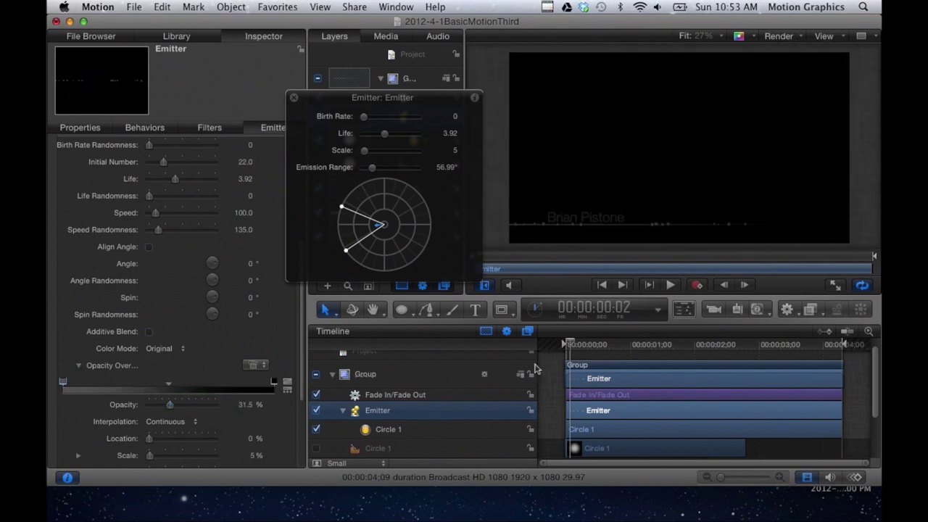
key(space)
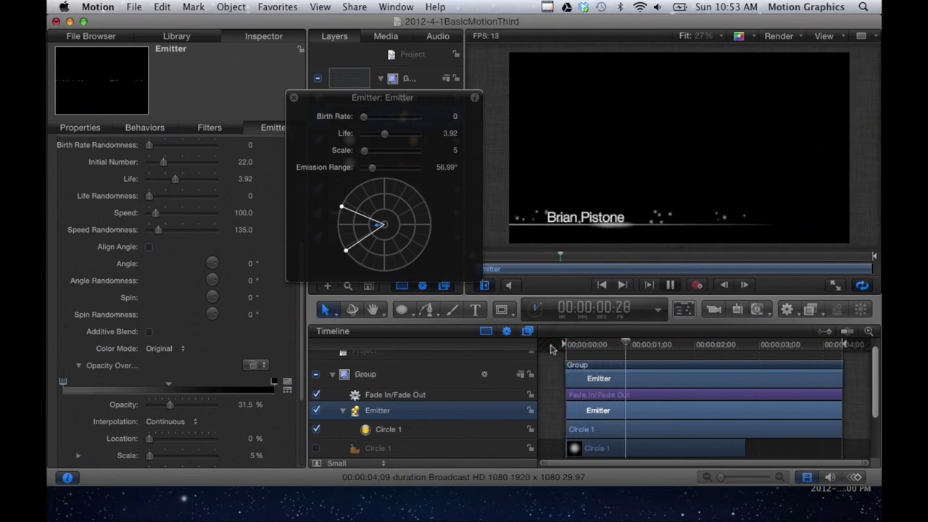
key(space)
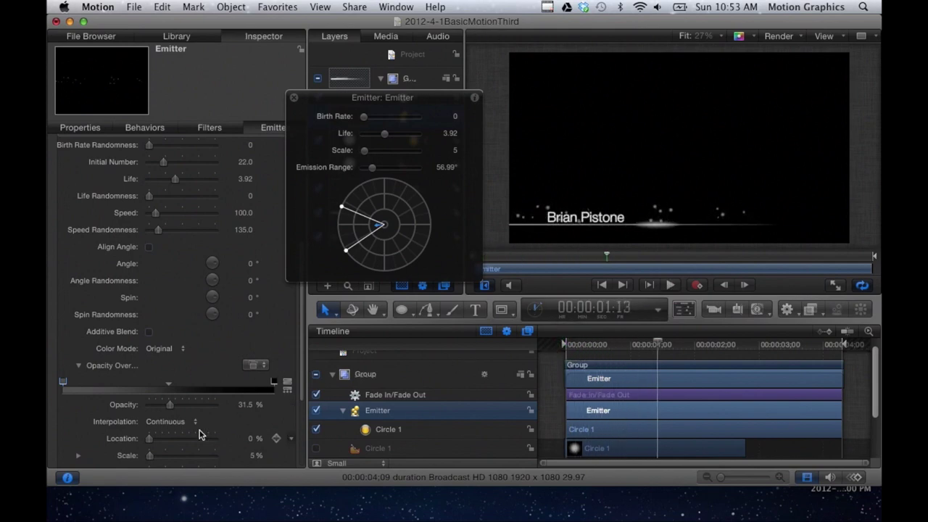
Set Scale Randomness to 4 and particle Scale to 3%, then replay from the start.
scroll(200, 435, down, 3)
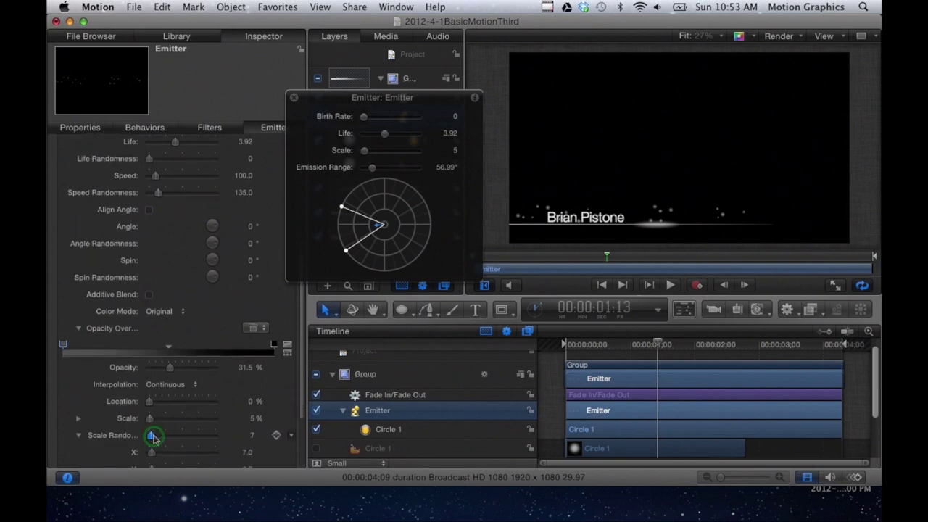
drag(152, 436, 149, 435)
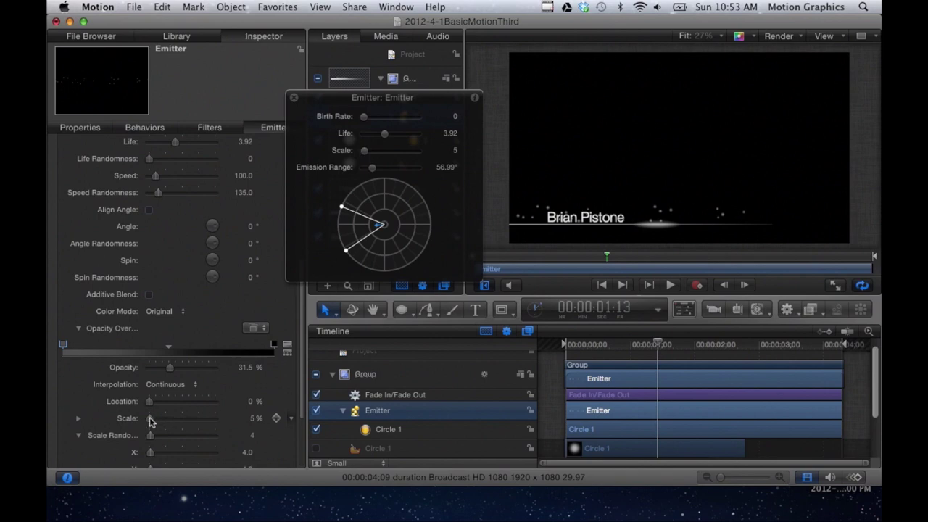
click(253, 420)
text(23)
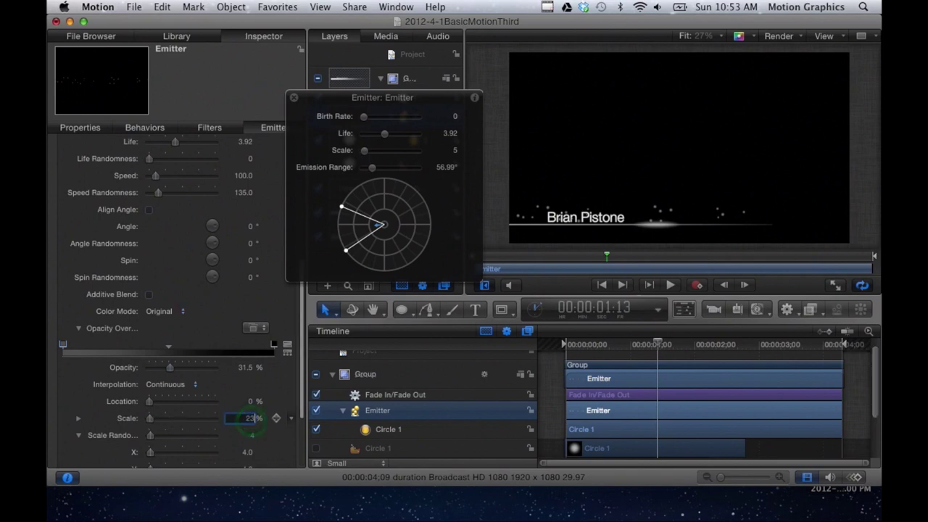
key(Return)
scroll(181, 327, down, 2)
drag(253, 377, 243, 377)
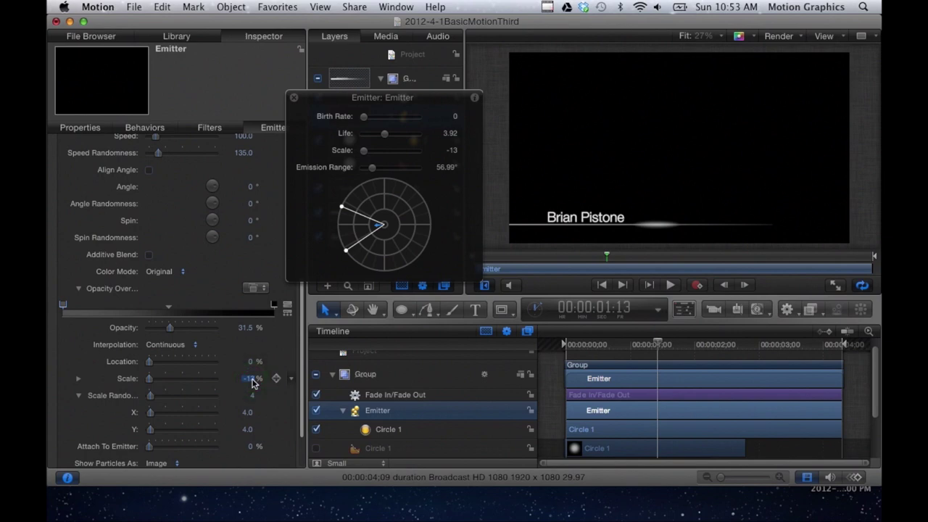
text(3)
key(Home)
key(space)
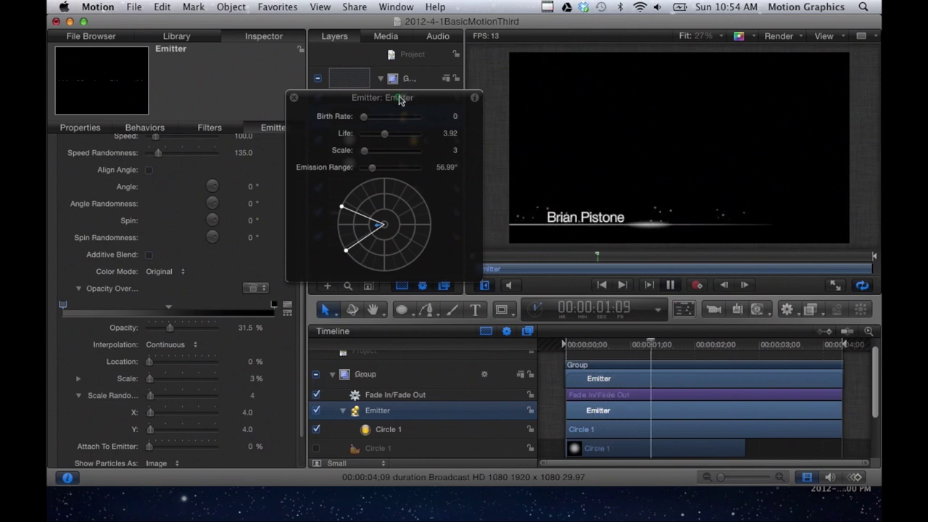
Stop playback and close the floating Emitter HUD.
drag(399, 100, 226, 112)
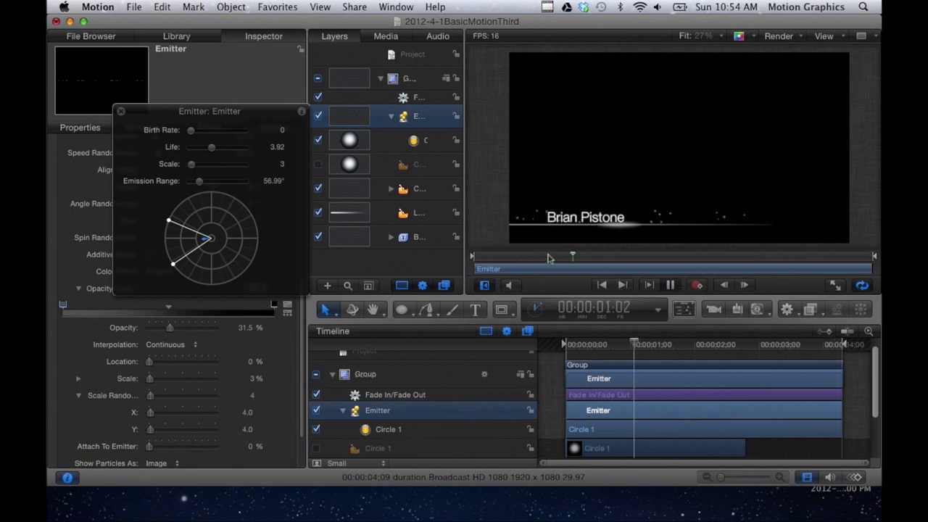
key(space)
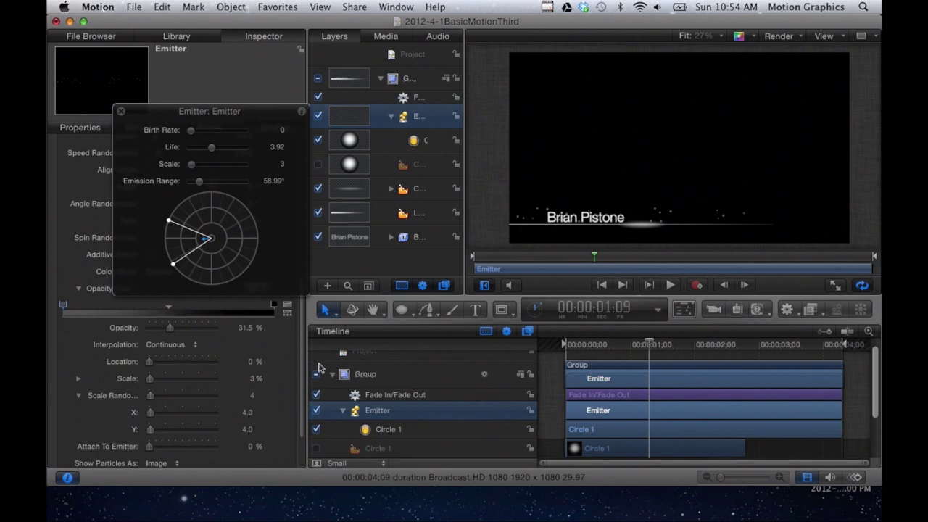
click(120, 113)
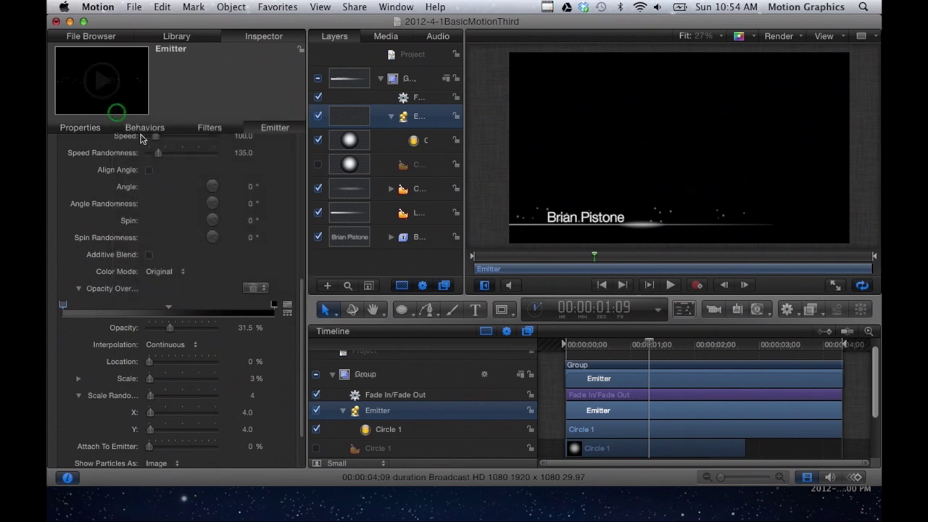
Generate several new Random Seeds to re-scatter the particles and scrub to check.
scroll(234, 351, down, 3)
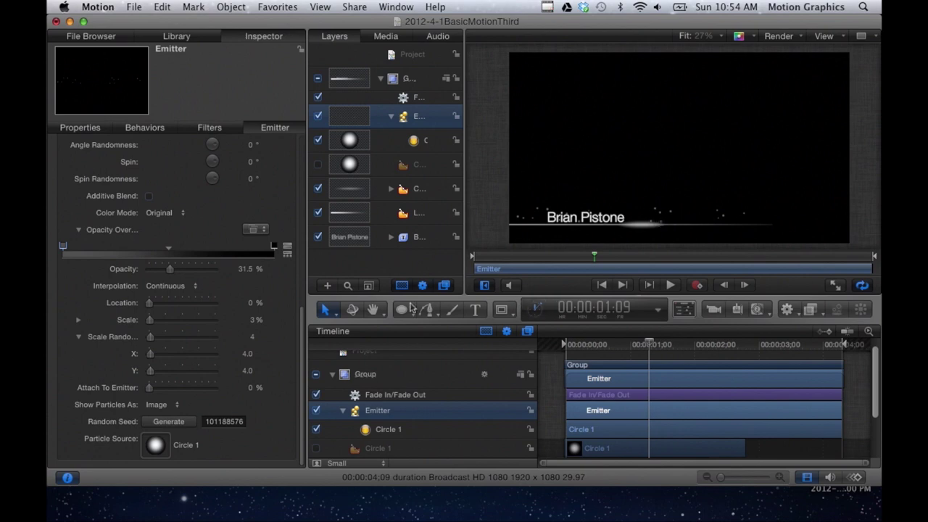
click(167, 422)
click(166, 422)
click(167, 422)
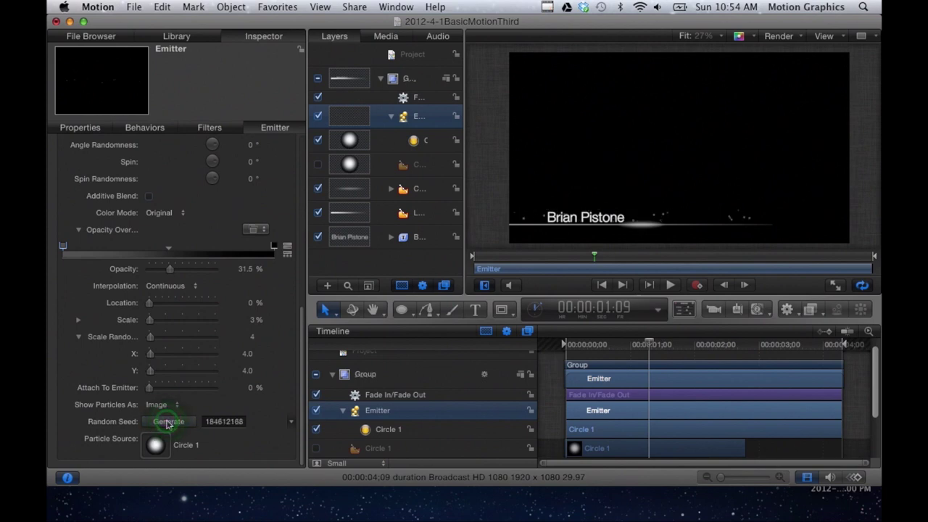
click(167, 423)
click(166, 423)
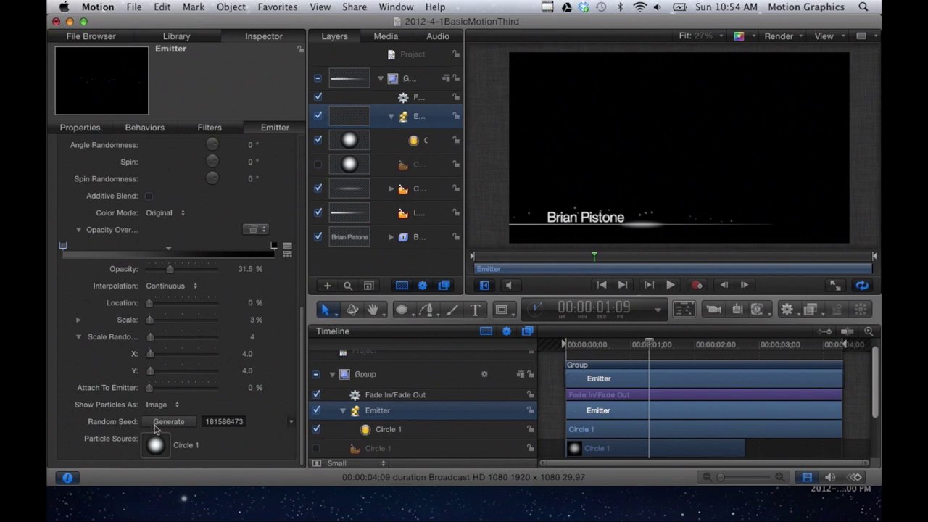
drag(591, 342, 735, 345)
mouse_move(632, 343)
mouse_down()
mouse_move(580, 342)
mouse_move(699, 345)
mouse_move(562, 338)
mouse_move(761, 351)
mouse_move(576, 348)
mouse_move(645, 345)
mouse_up()
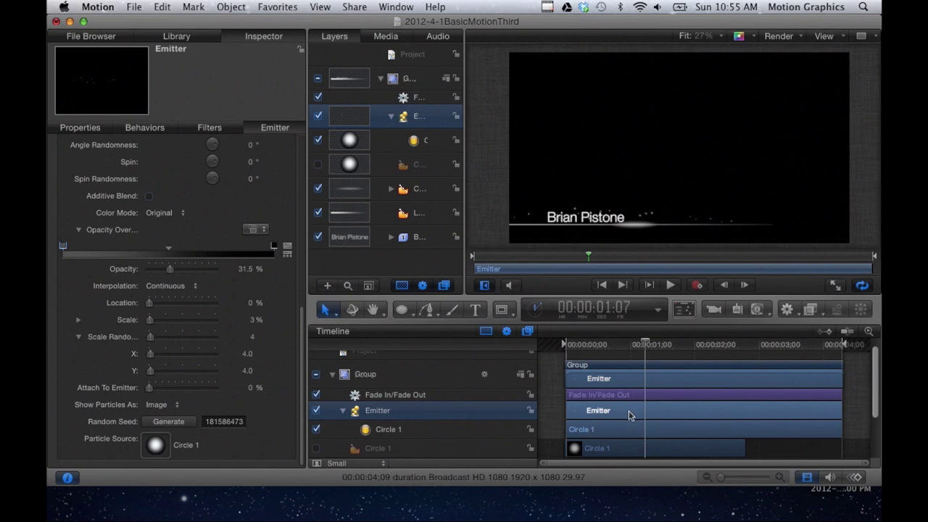
Start the emitter at -24 frames, extend it to project end, and lower it to about X -510, Y -486.
drag(629, 415, 569, 419)
drag(778, 409, 841, 414)
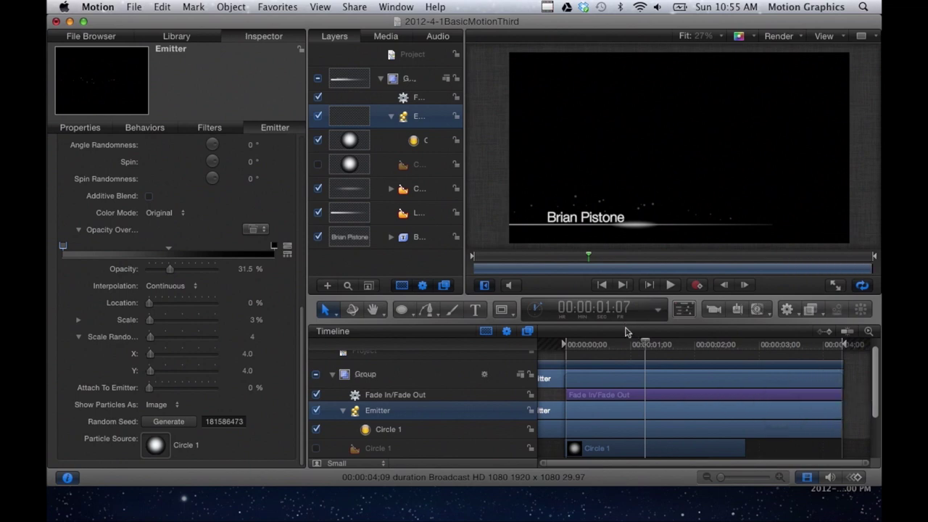
drag(643, 344, 590, 353)
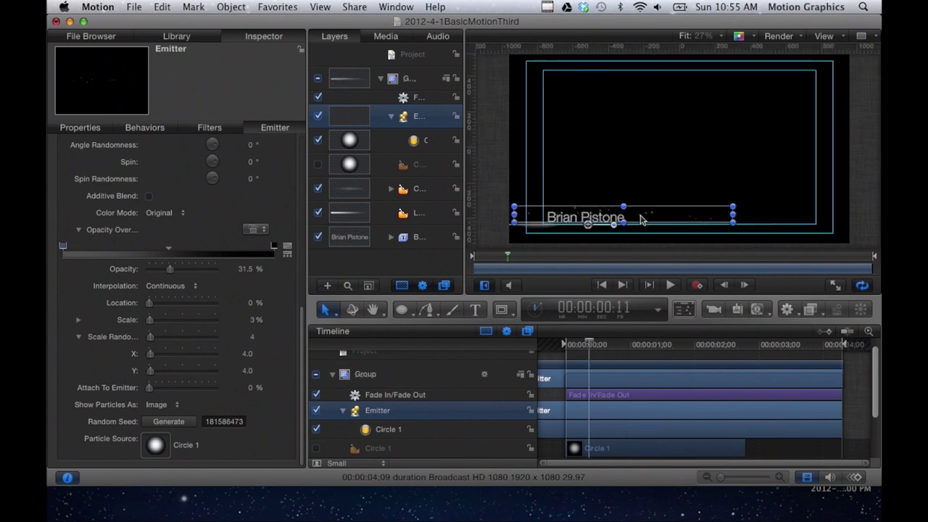
mouse_move(596, 227)
mouse_down()
mouse_move(587, 220)
mouse_move(591, 233)
mouse_up()
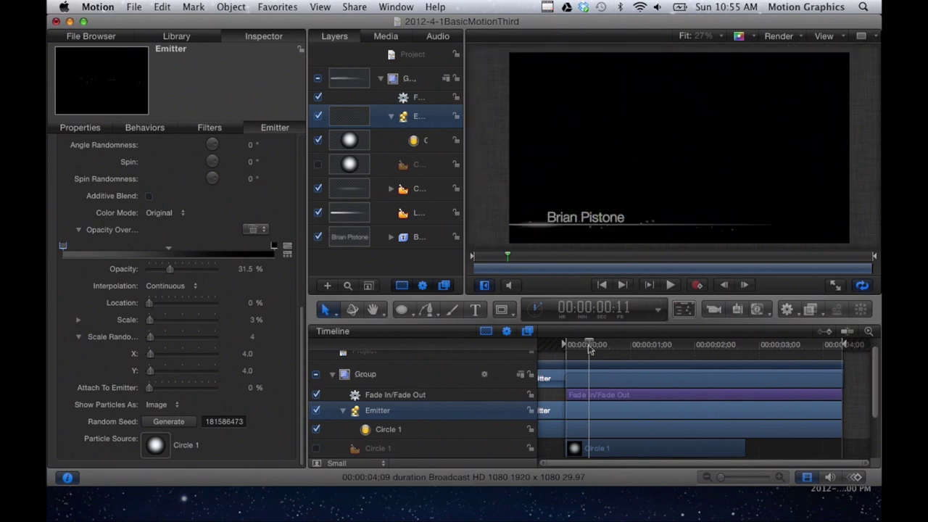
drag(590, 349, 566, 347)
key(space)
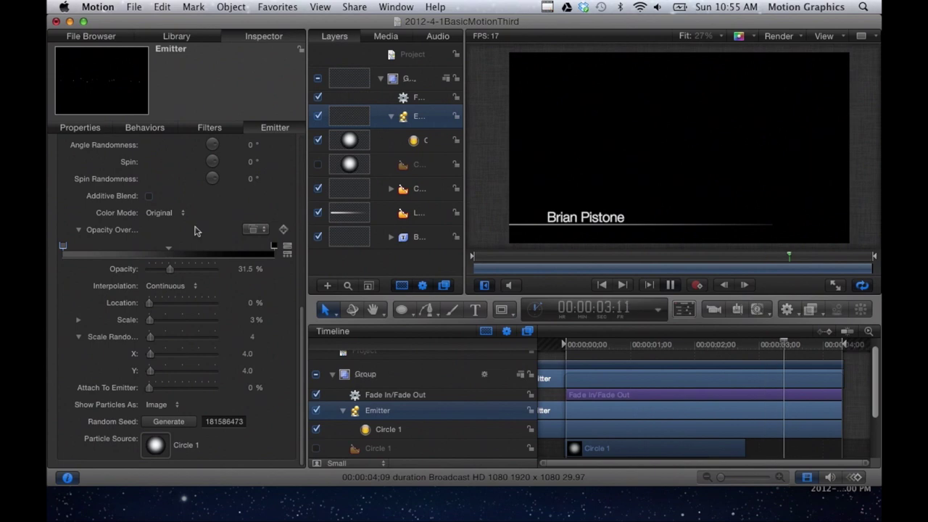
scroll(197, 203, up, 10)
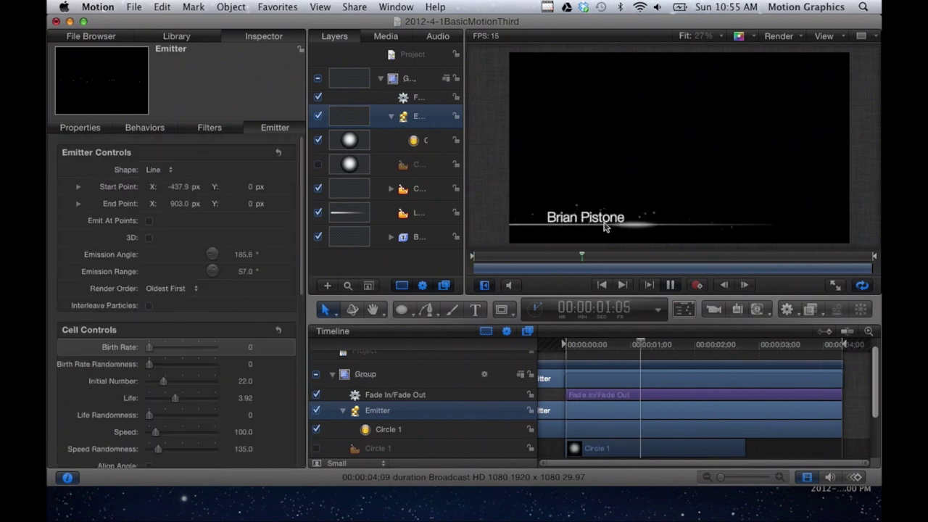
key(space)
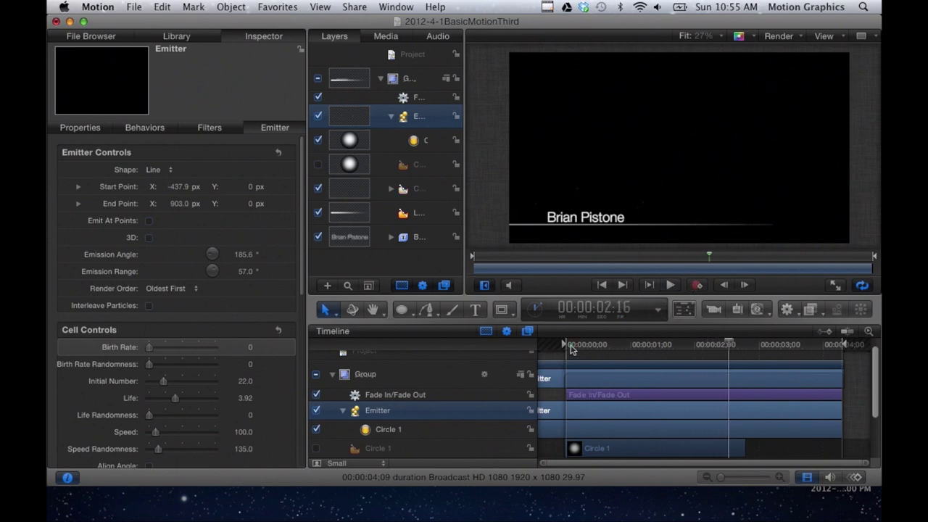
click(565, 345)
key(space)
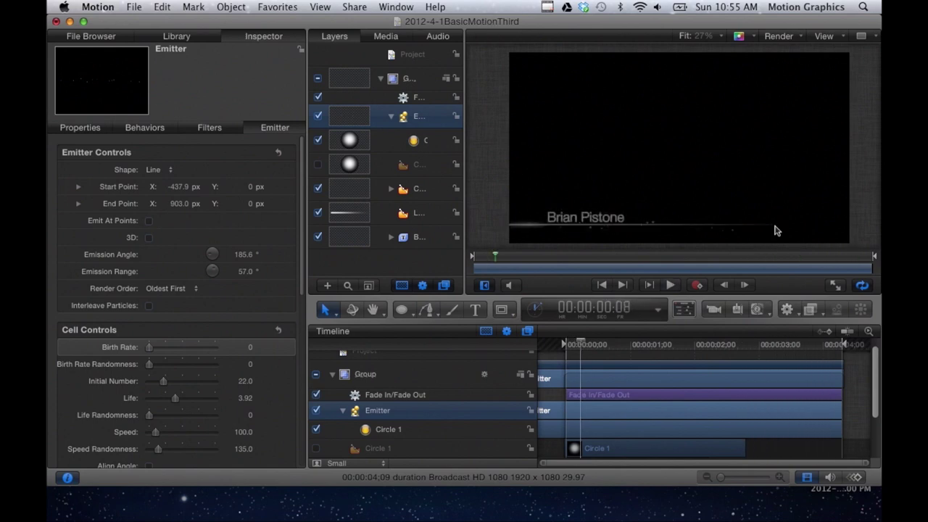
key(space)
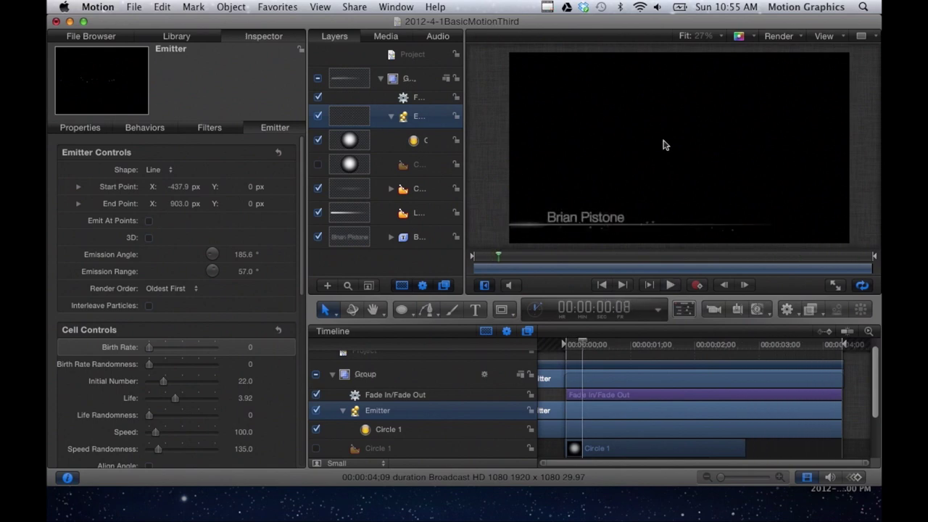